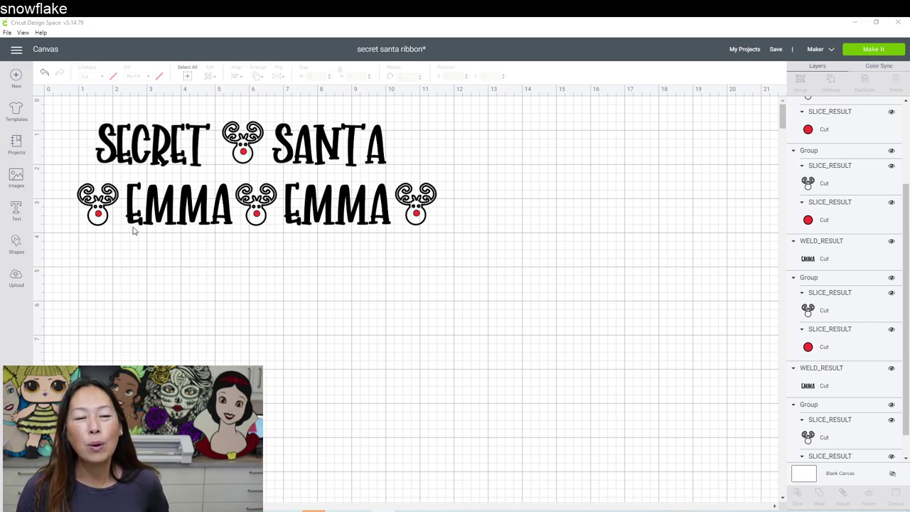
Select the first EMMA word, then deselect it on the empty canvas.
click(170, 216)
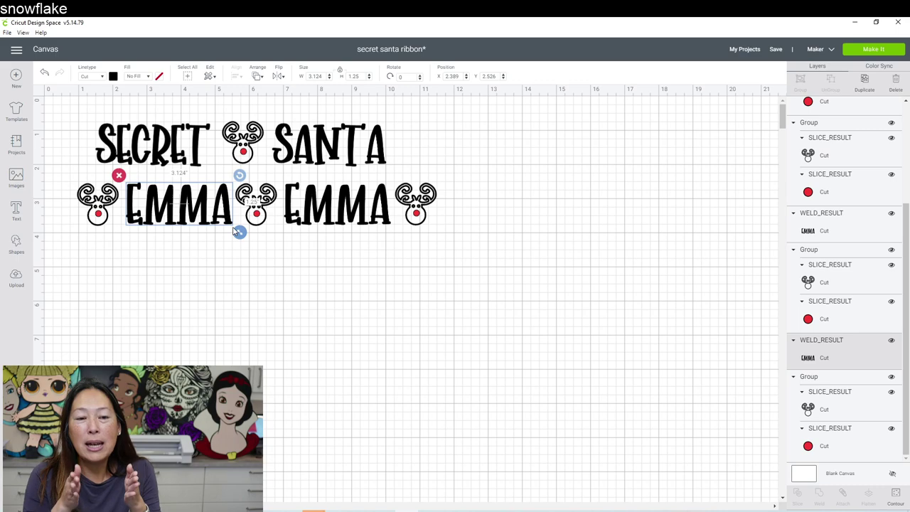
click(141, 261)
Search the image library for 'reindeer' and insert the swirl-antler reindeer head.
click(17, 180)
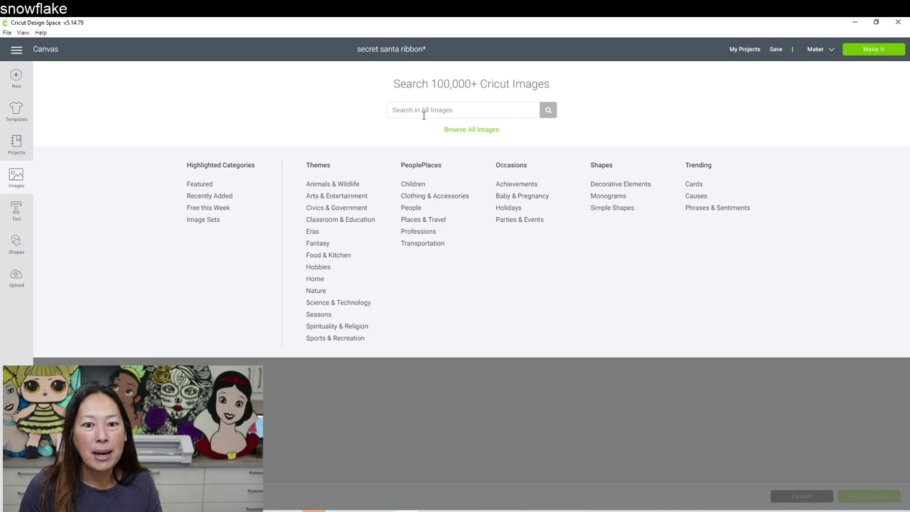
click(423, 111)
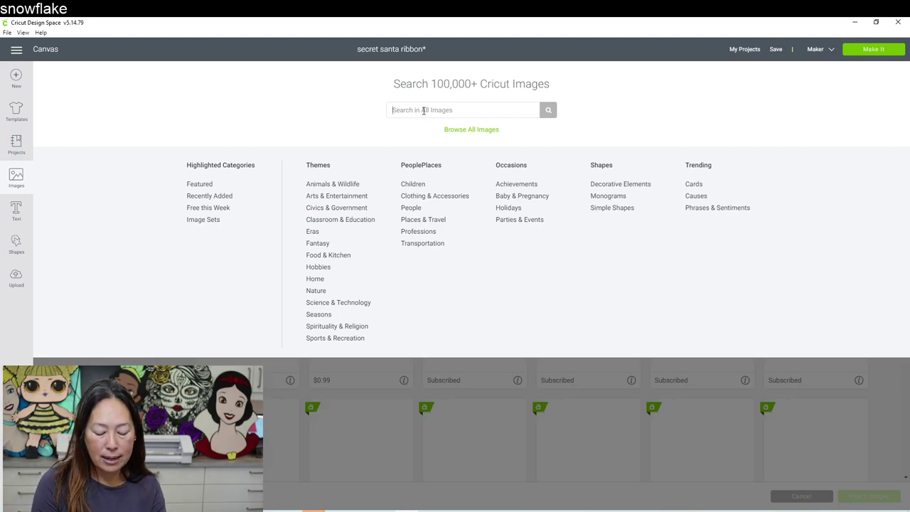
text(reind)
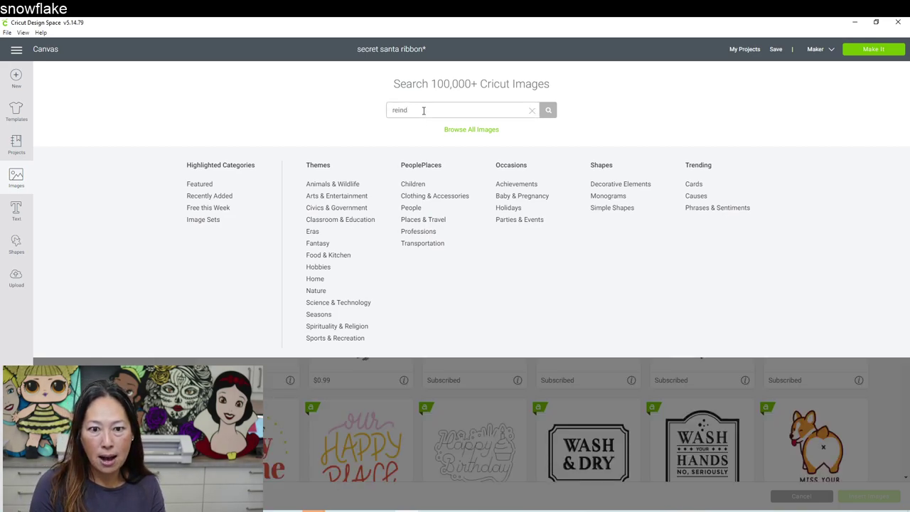
text(eer)
key(Return)
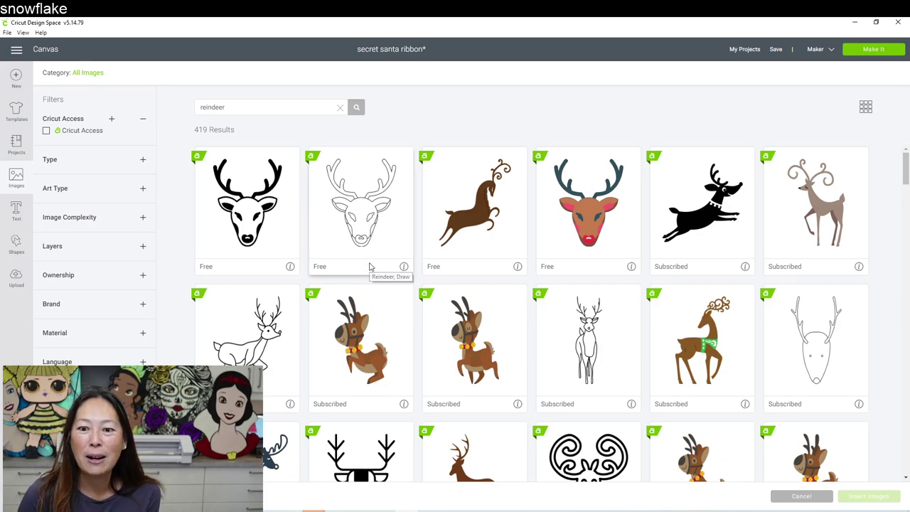
scroll(369, 267, down, 2)
scroll(368, 266, down, 2)
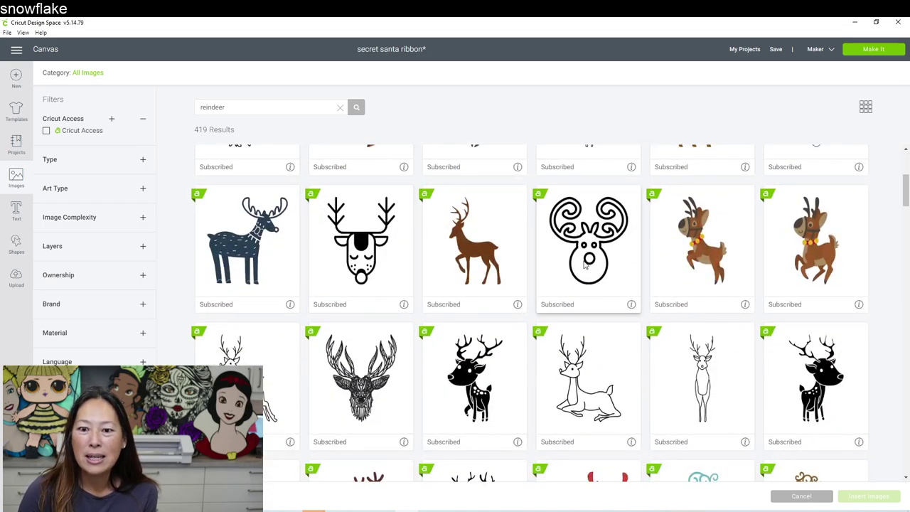
click(598, 267)
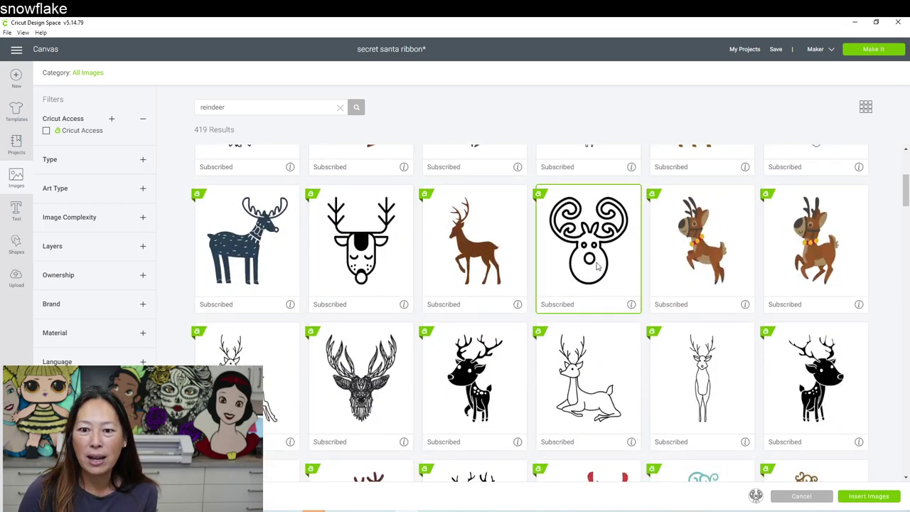
click(874, 501)
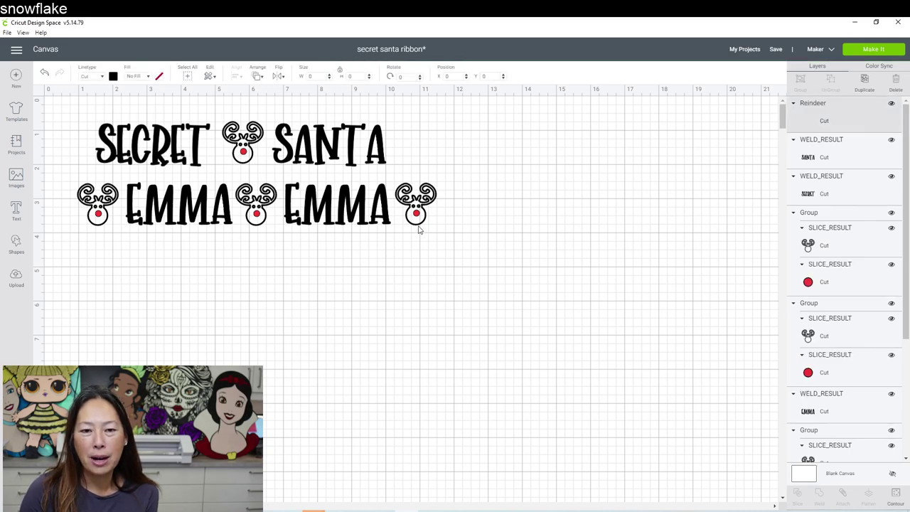
Move the reindeer below the text and hide two of its circle contours.
drag(159, 238, 402, 352)
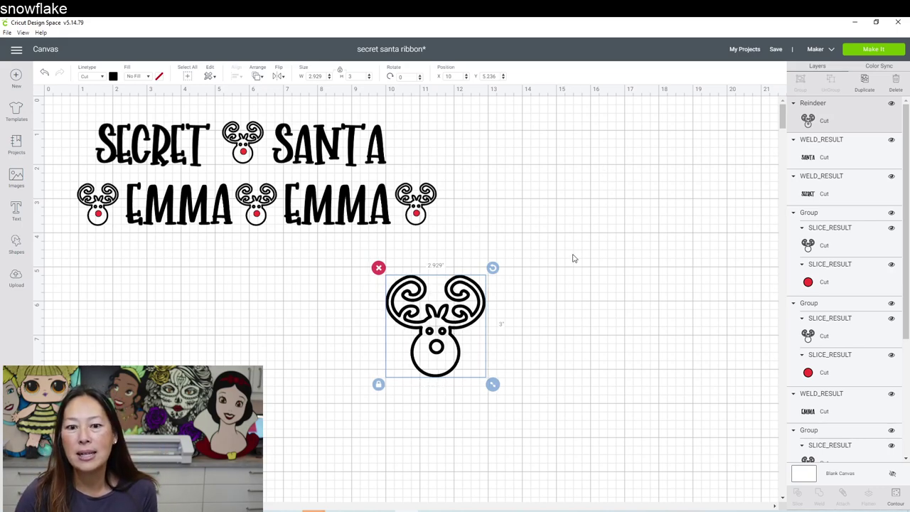
click(896, 496)
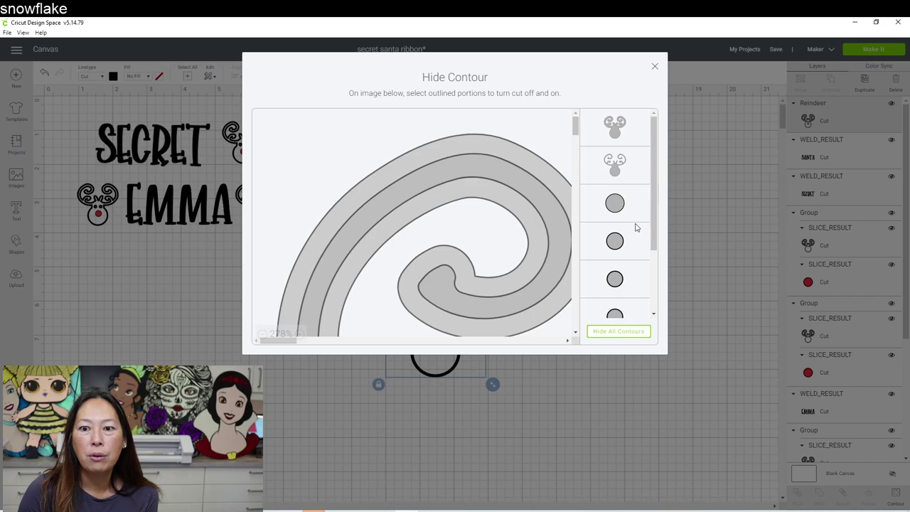
click(617, 241)
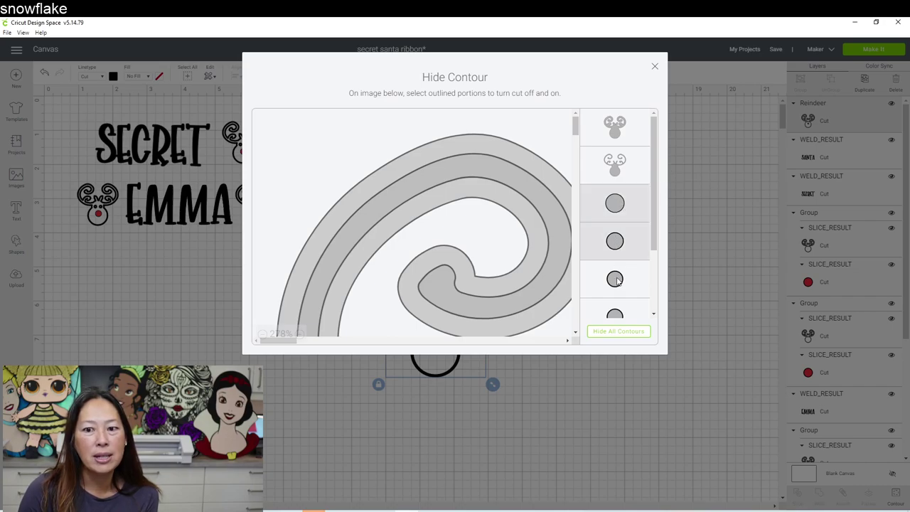
click(615, 279)
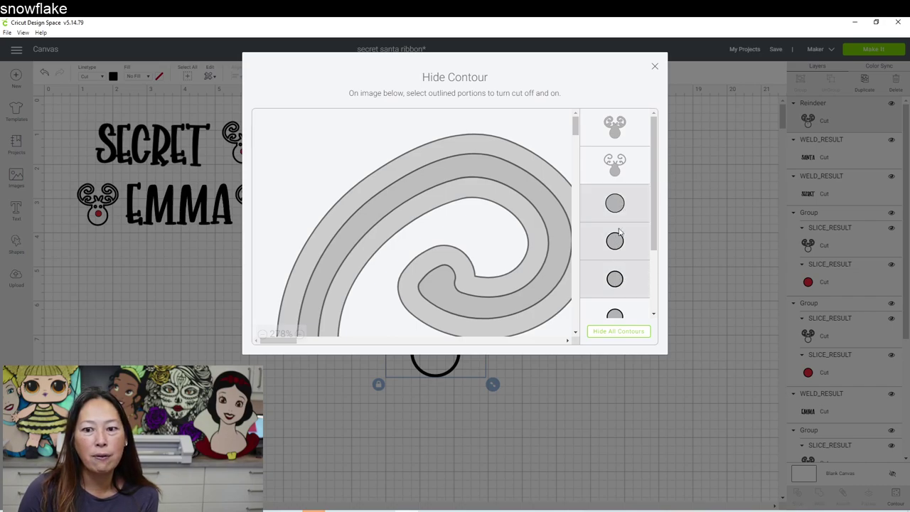
click(655, 68)
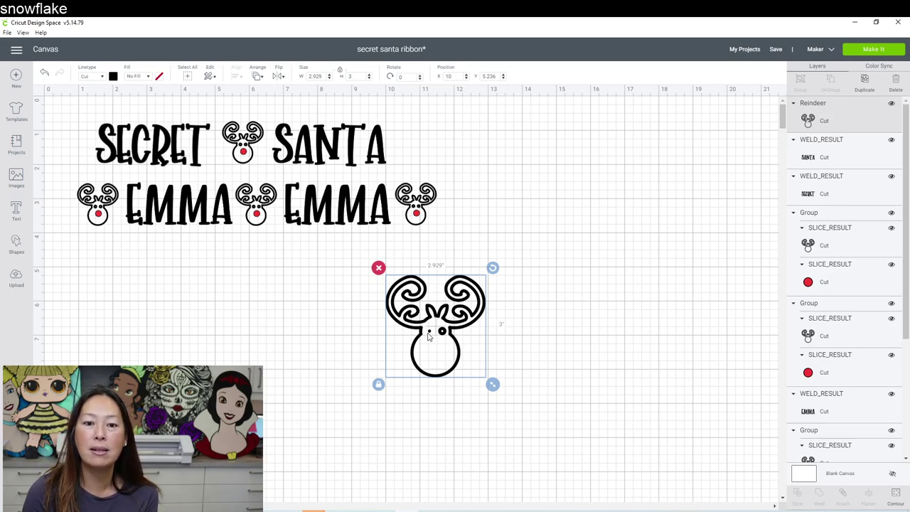
Hide the reindeer's outer nose ring and inner nose circle contours, leaving only the eyes.
click(896, 501)
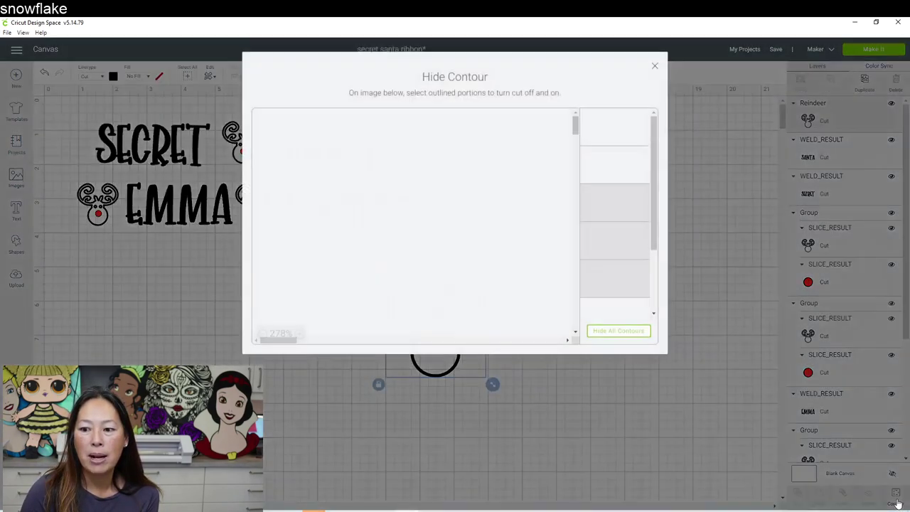
click(615, 334)
click(627, 336)
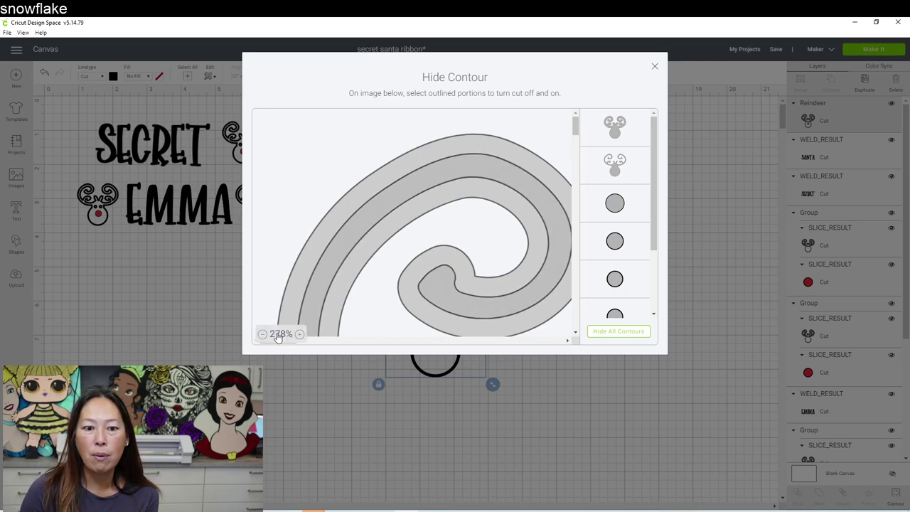
click(278, 336)
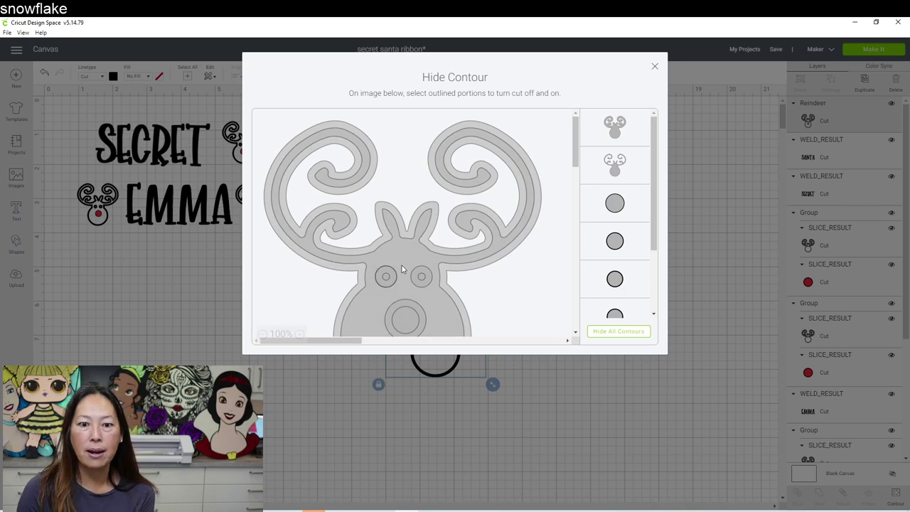
scroll(461, 215, down, 1)
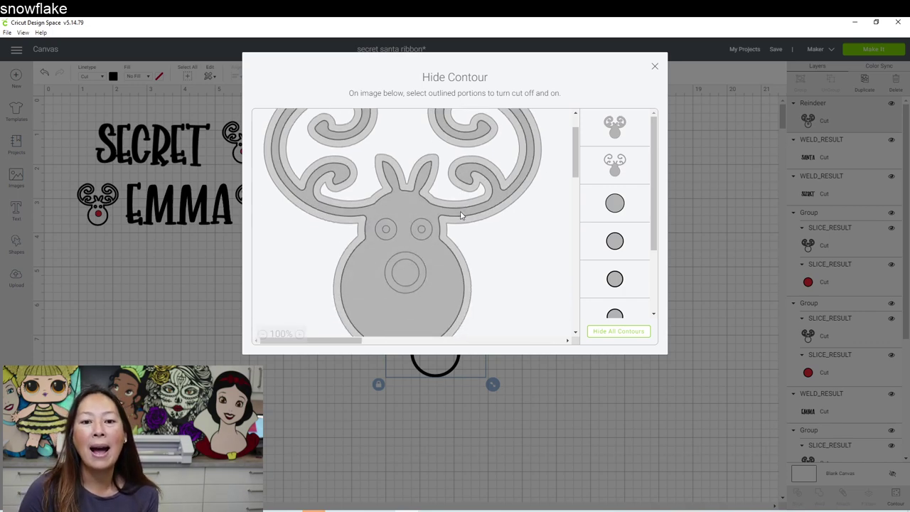
click(408, 255)
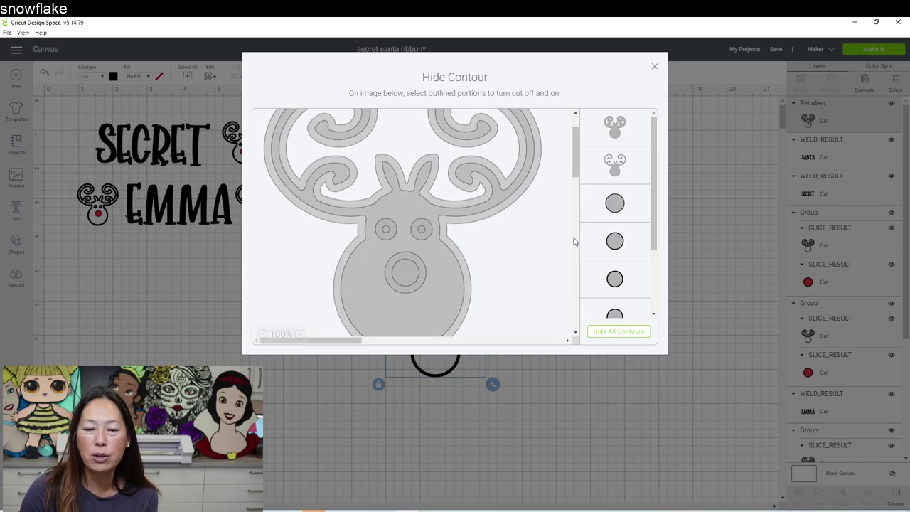
click(388, 285)
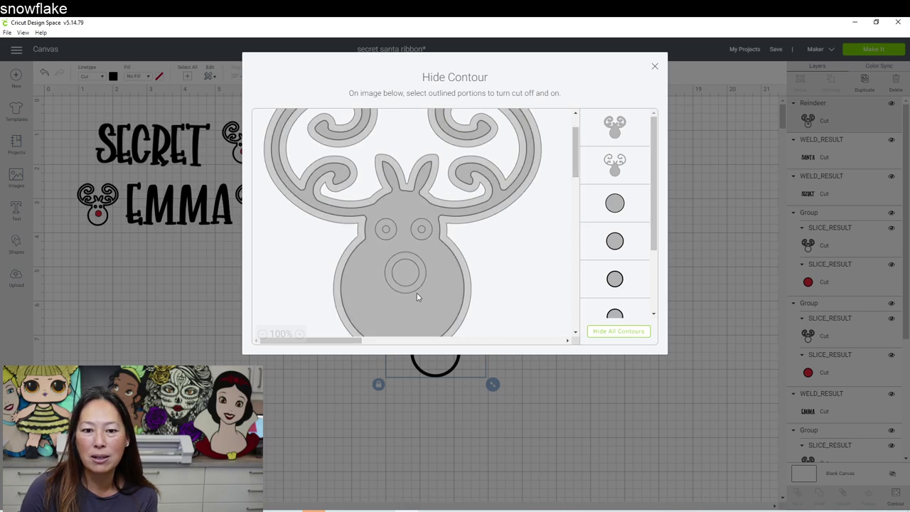
click(418, 287)
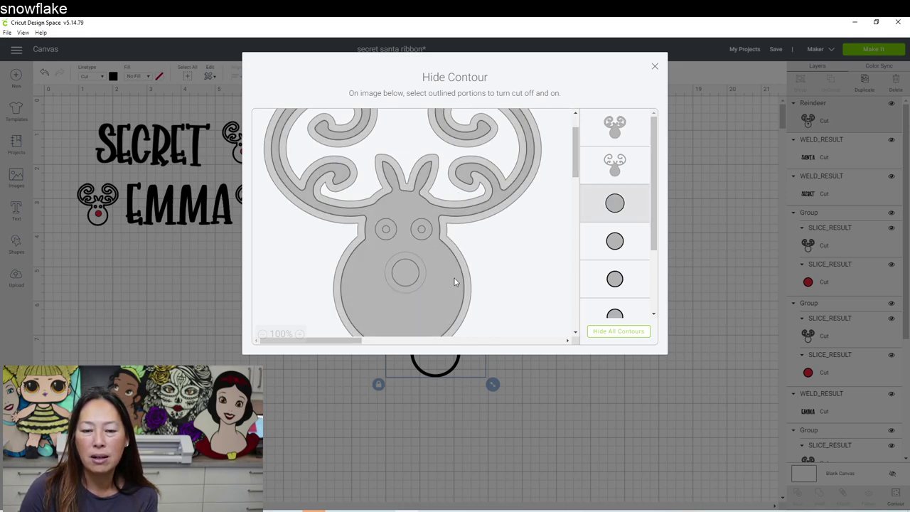
click(410, 276)
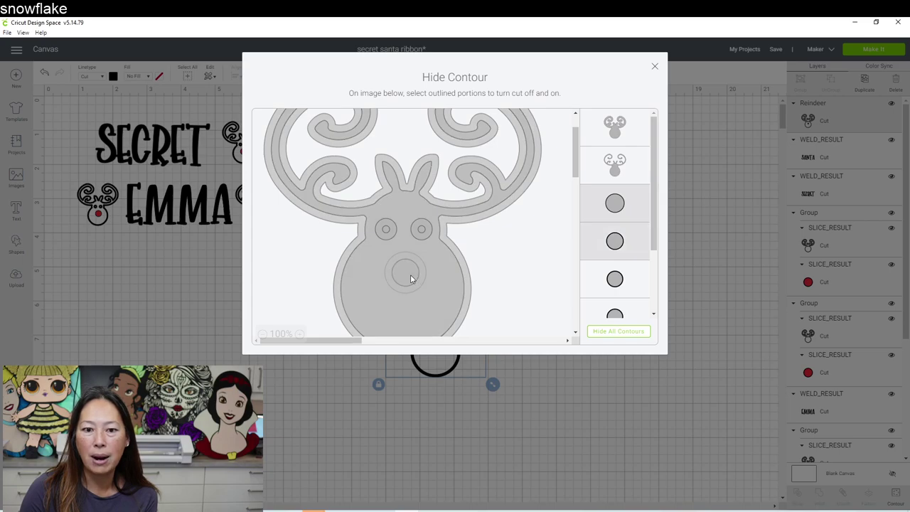
click(655, 67)
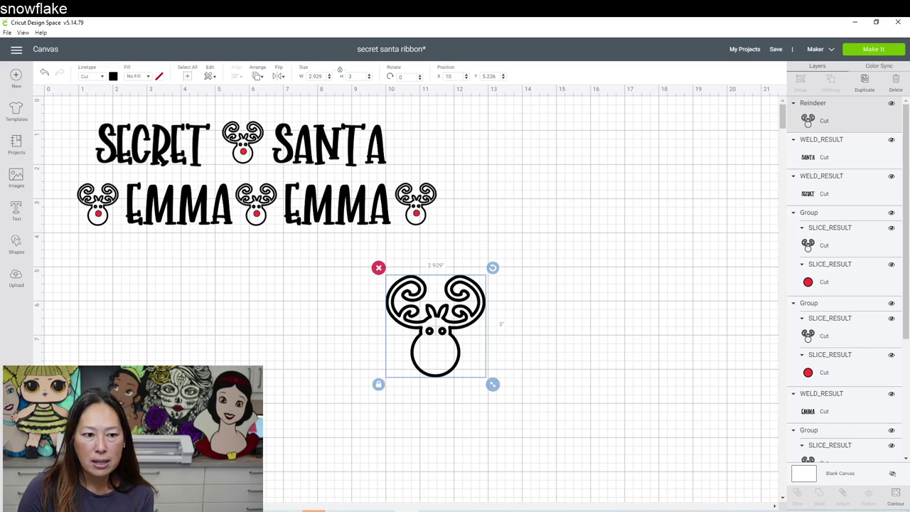
Add a circle and shrink it to nose size on the large reindeer's face.
click(21, 254)
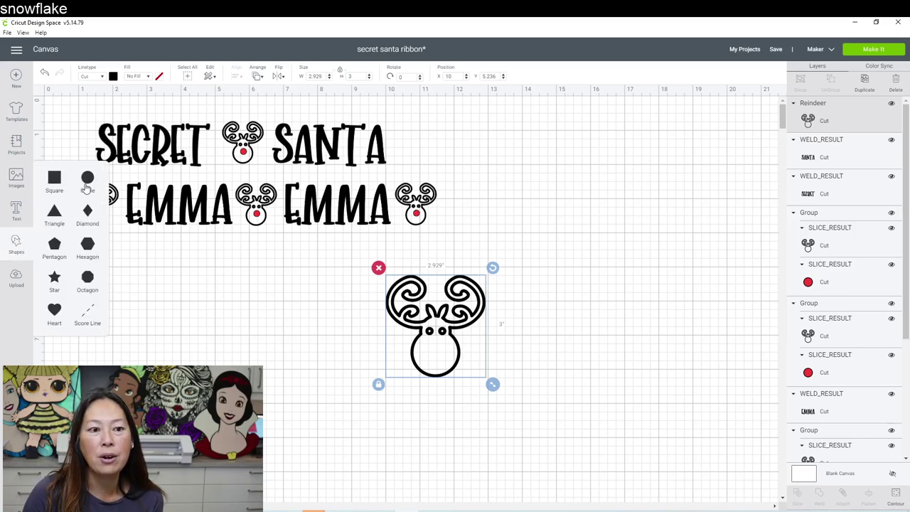
click(88, 186)
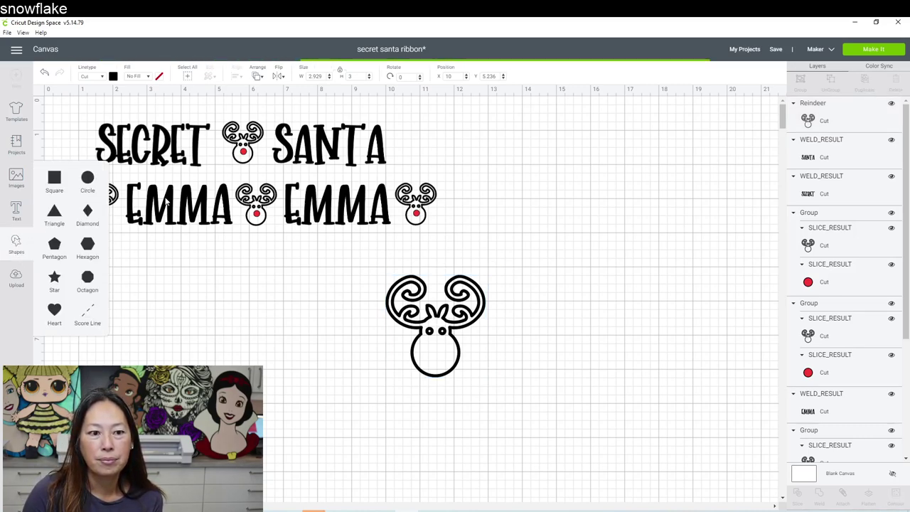
drag(193, 250, 488, 392)
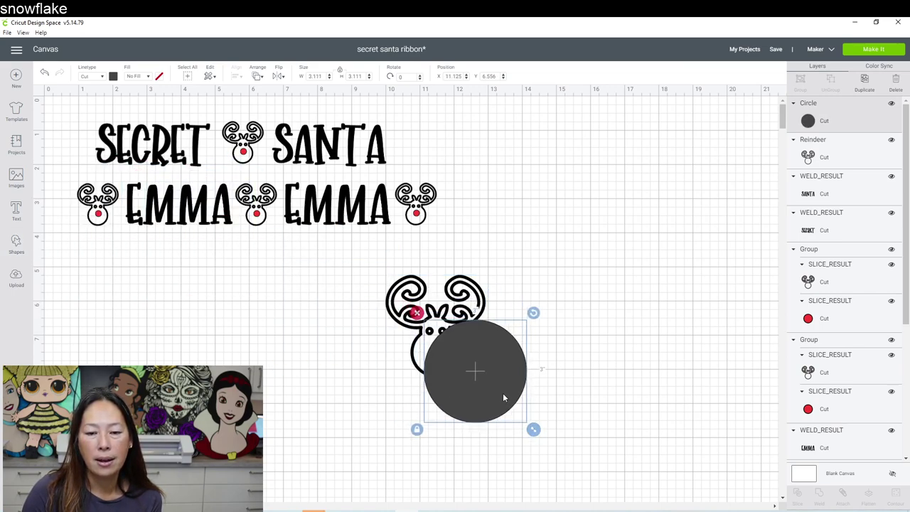
drag(532, 431, 438, 347)
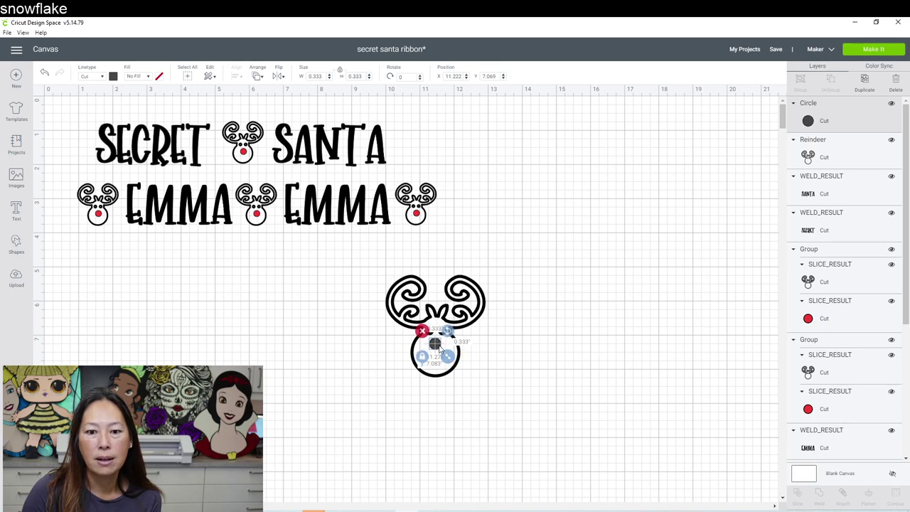
Colour the nose circle red, then box-select it together with the reindeer.
click(112, 77)
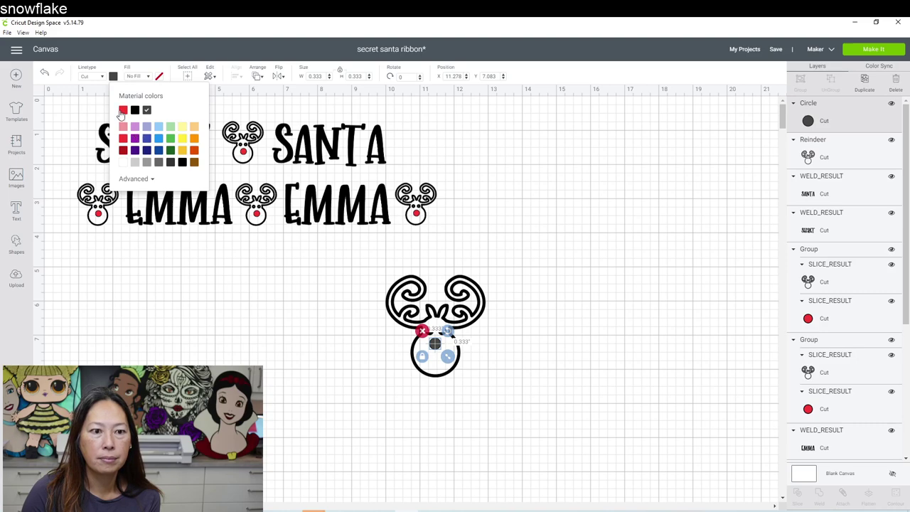
click(123, 110)
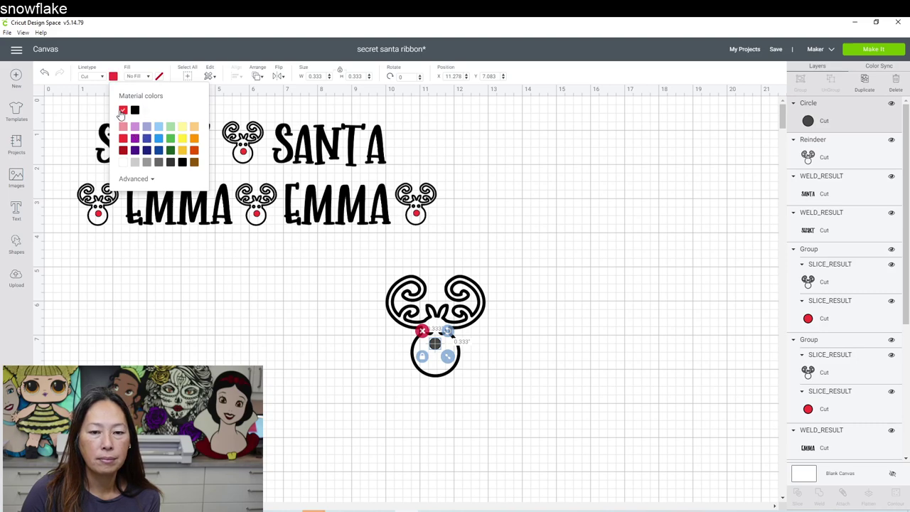
click(455, 247)
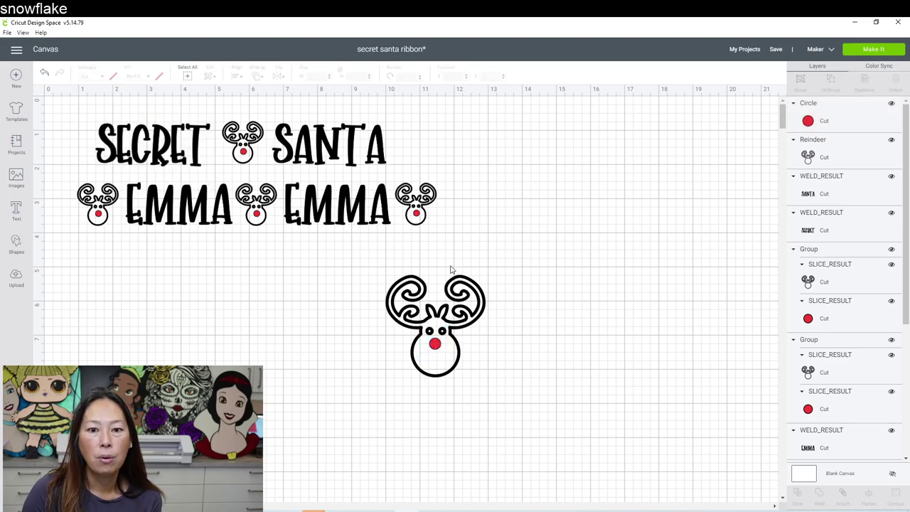
drag(510, 405, 351, 287)
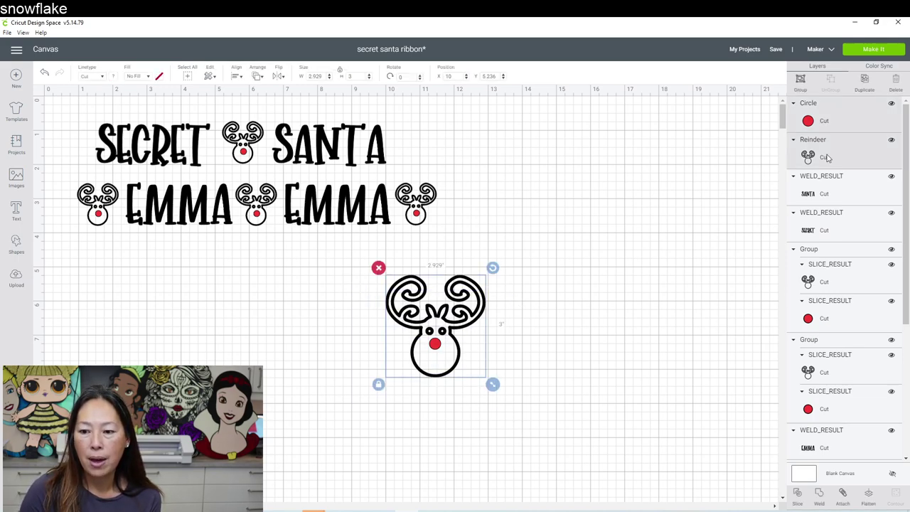
Group the red nose with the reindeer, move it right, and select the last small reindeer.
click(801, 84)
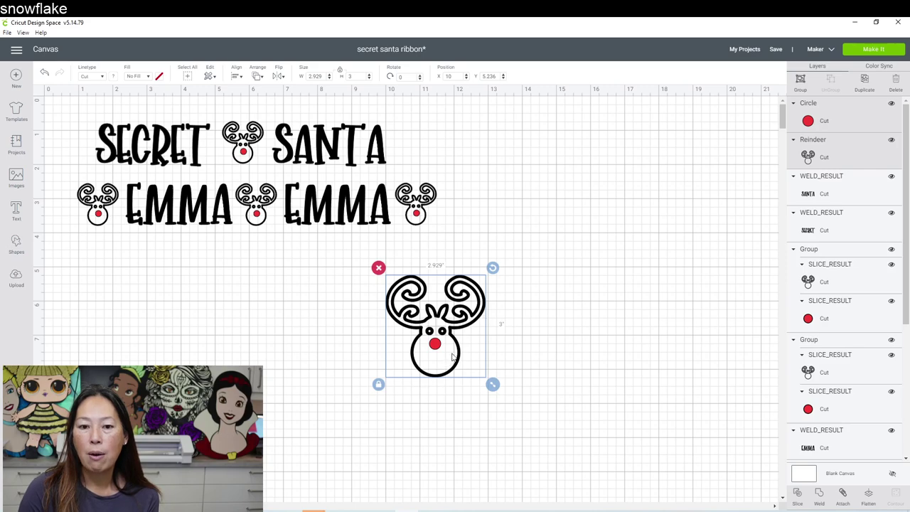
drag(438, 335, 531, 320)
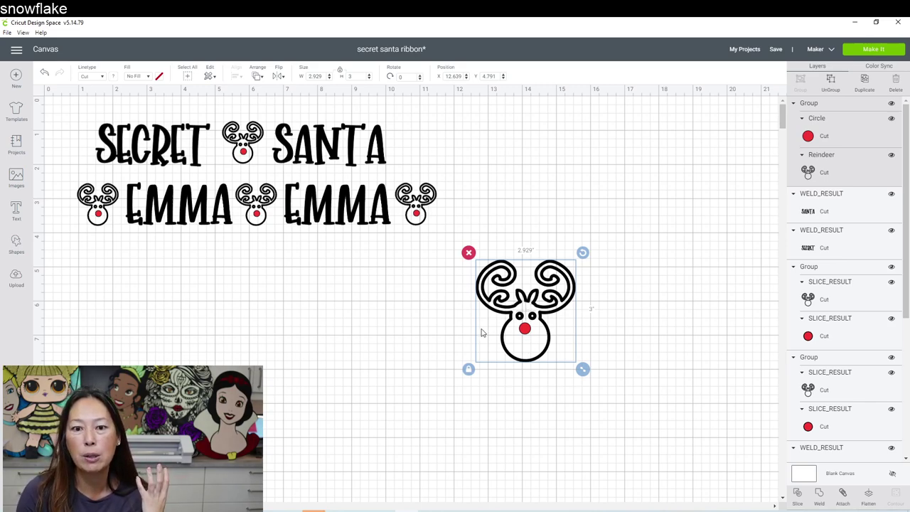
drag(432, 235, 403, 184)
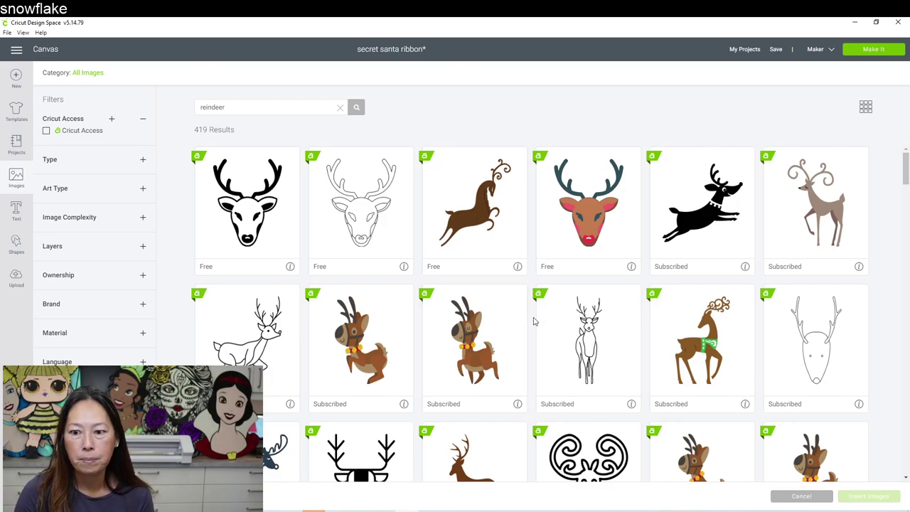
Insert another swirl reindeer image and move it below the EMMA line.
scroll(559, 359, down, 3)
scroll(559, 359, down, 2)
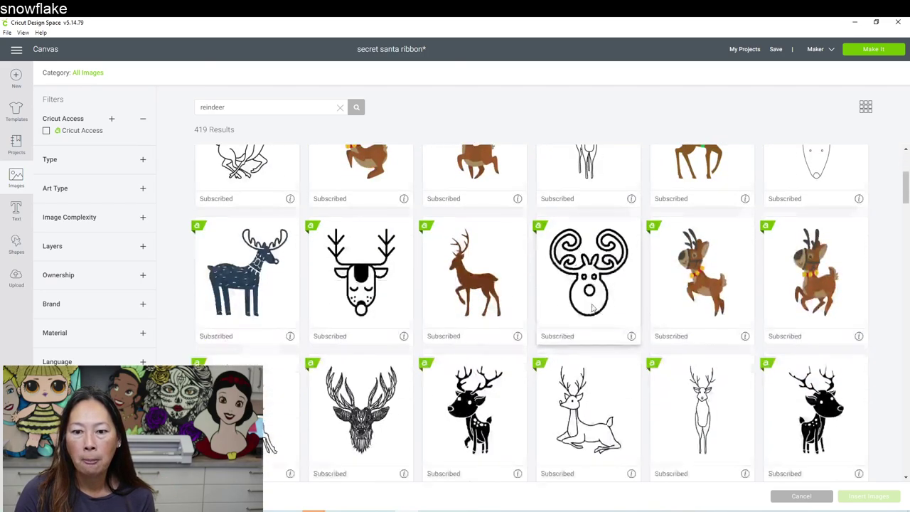
click(590, 274)
click(863, 501)
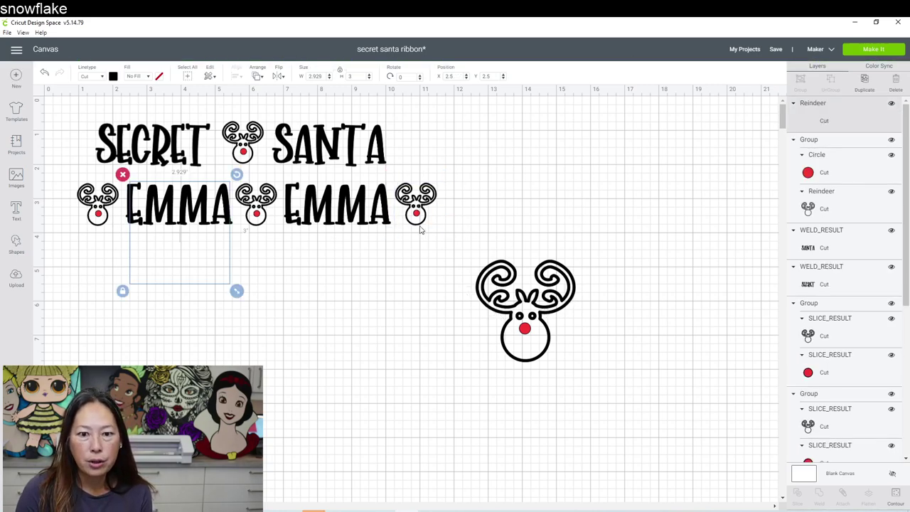
drag(213, 270, 373, 410)
Add a circle, shrink it to about 1.264 inches, and place it over the reindeer's face.
click(16, 243)
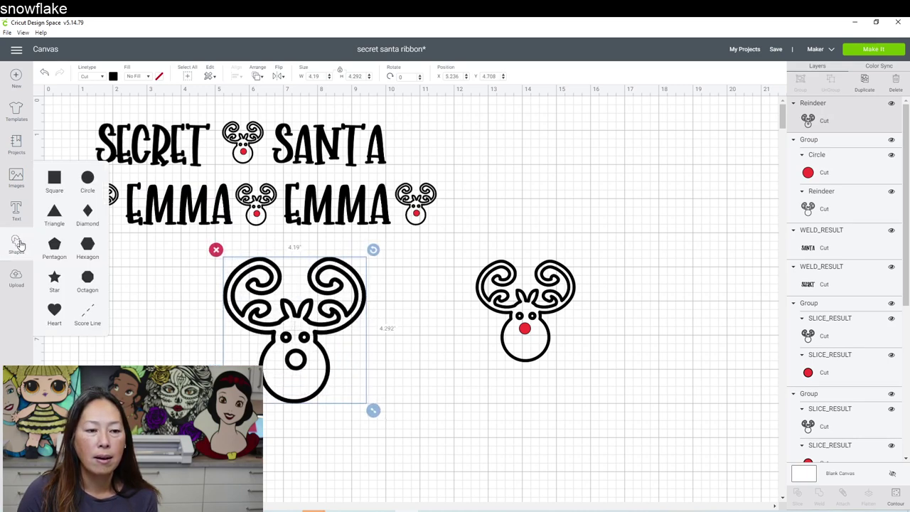
click(87, 179)
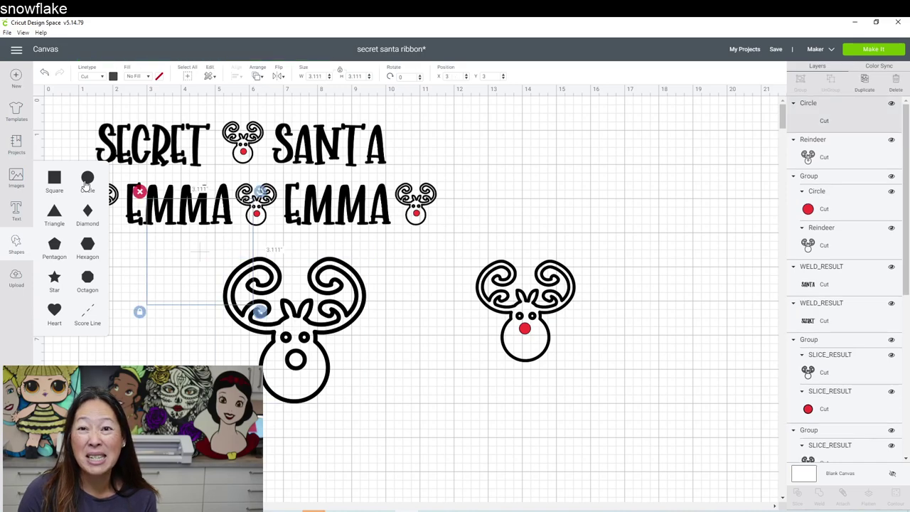
drag(199, 250, 309, 366)
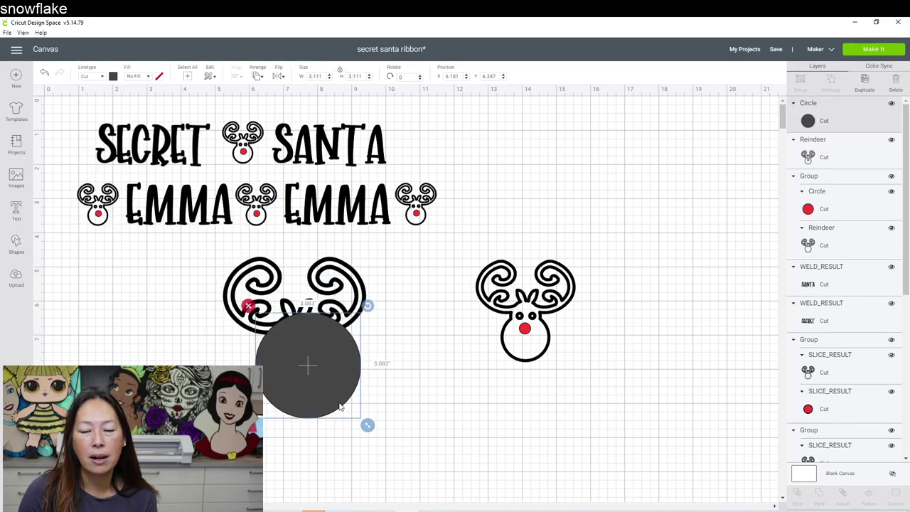
drag(368, 425, 305, 366)
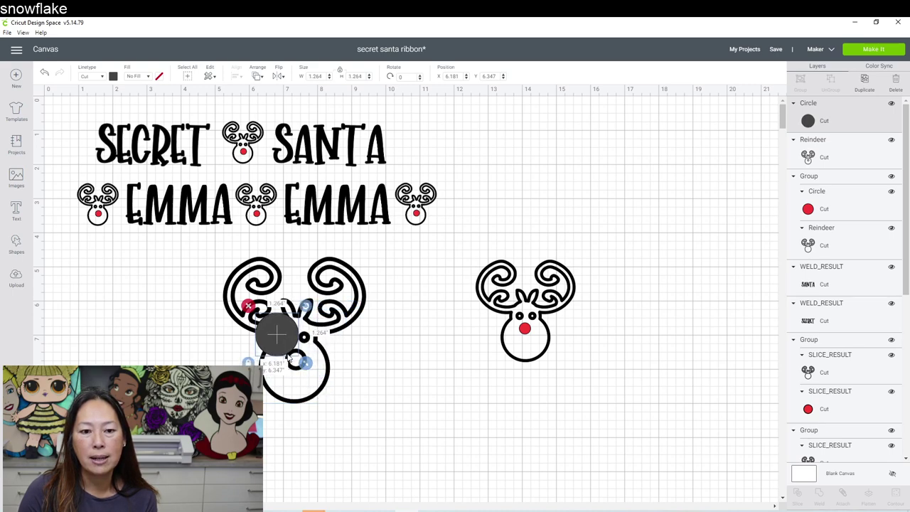
drag(281, 338, 299, 363)
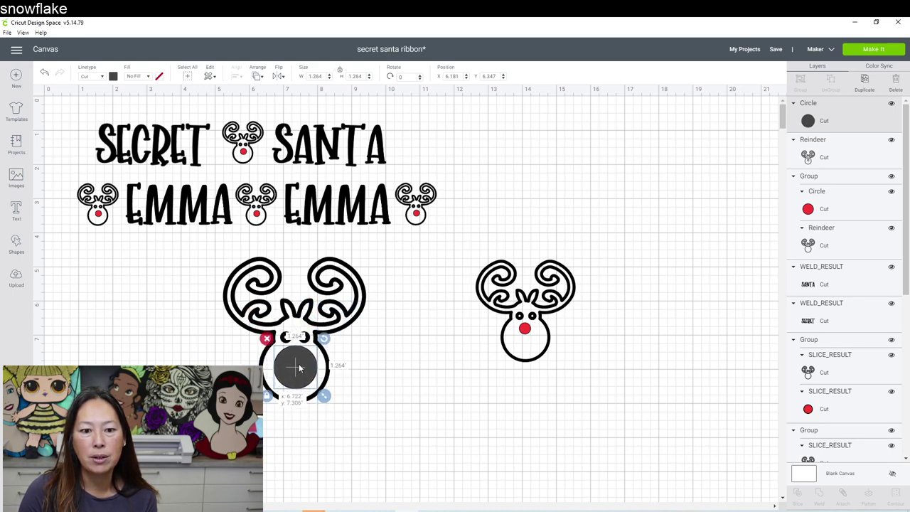
Slice the circle out of the swirl reindeer and pull the nose pieces apart.
click(352, 407)
click(348, 419)
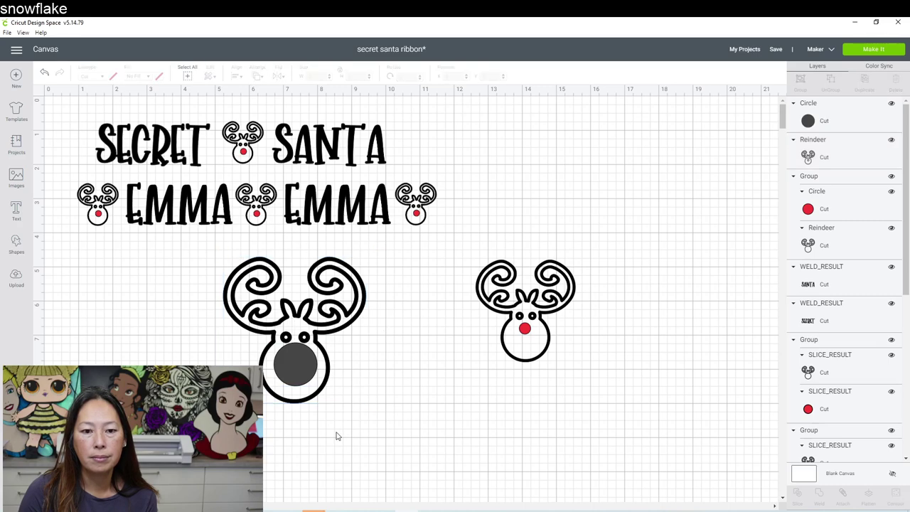
drag(336, 434, 285, 355)
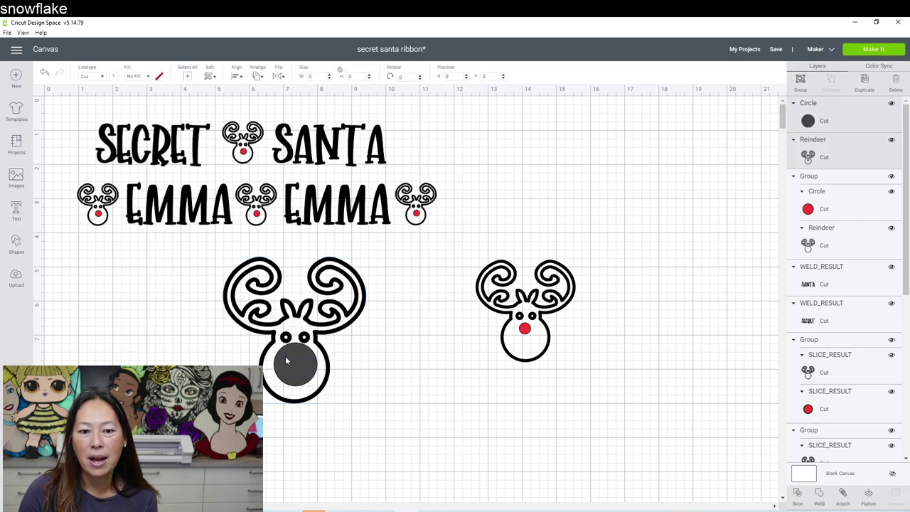
click(797, 496)
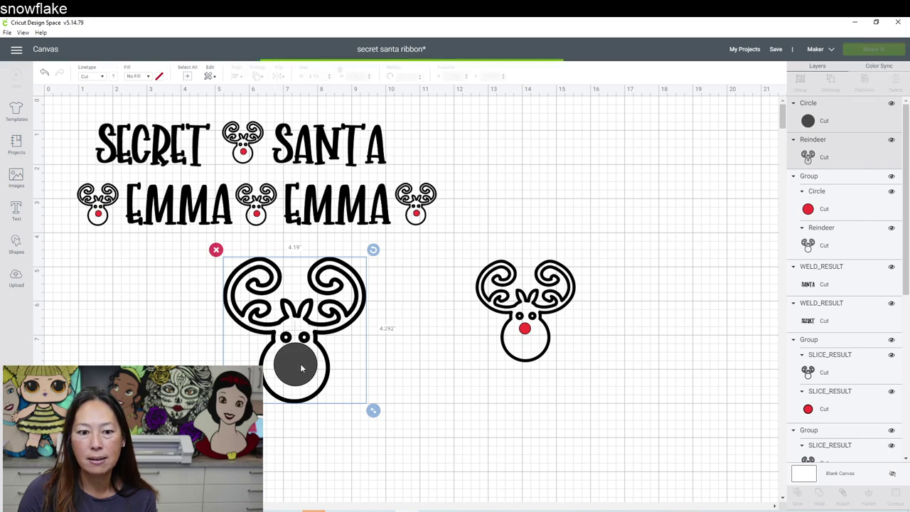
drag(294, 362, 448, 415)
drag(302, 366, 496, 418)
drag(306, 370, 390, 417)
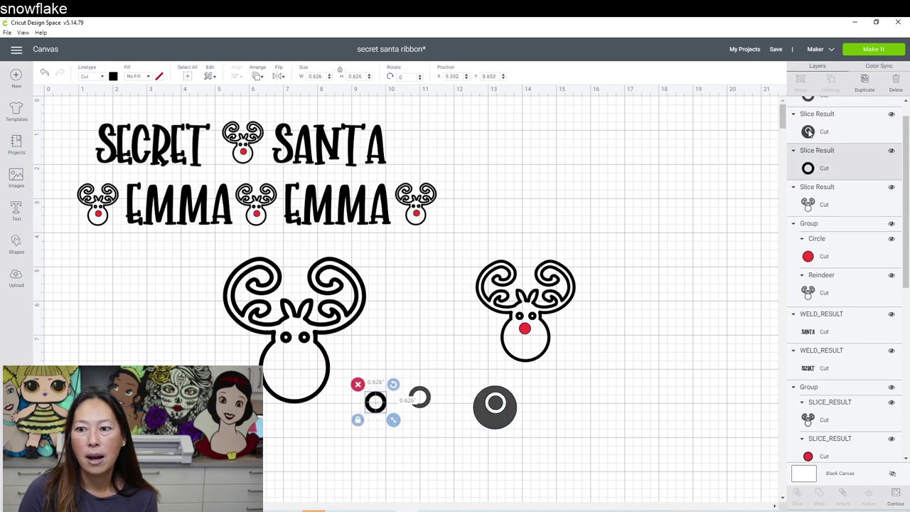
Make the nose ring red and set it back on the reindeer's face.
click(113, 77)
click(123, 109)
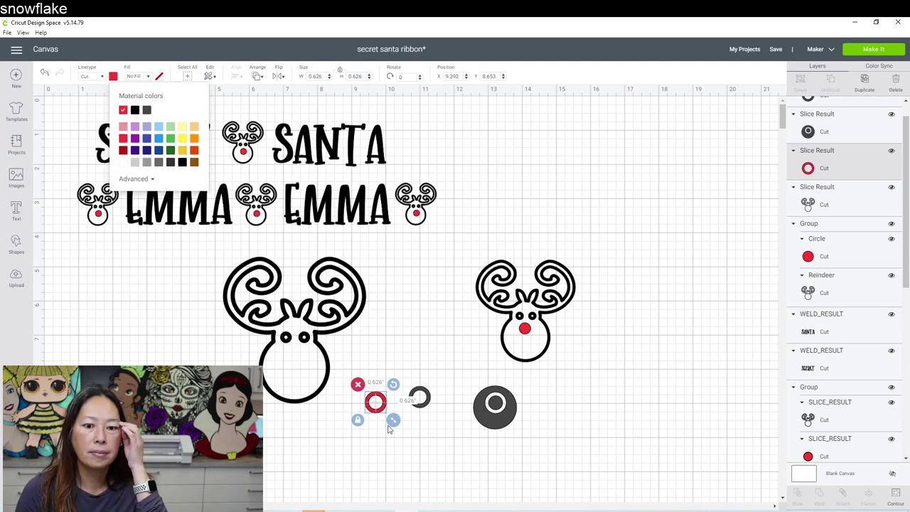
drag(376, 402, 307, 361)
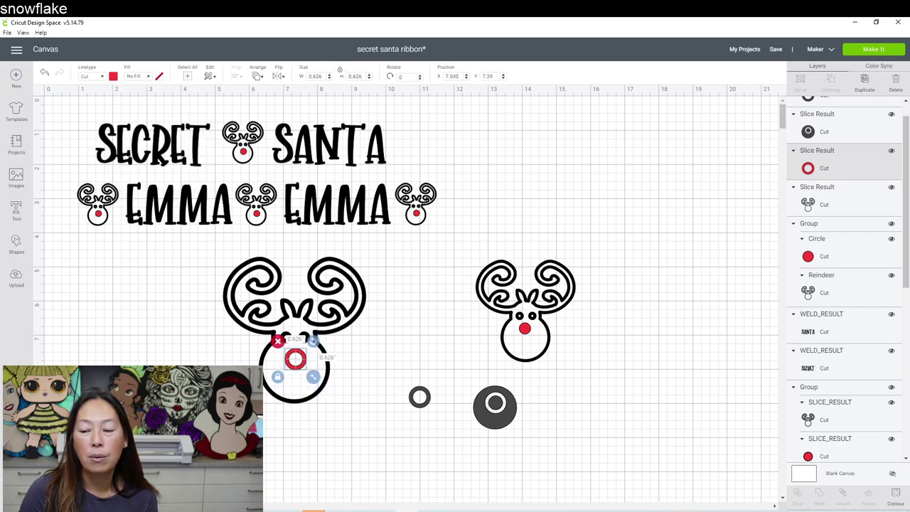
Hide the red ring's inner contour for a solid nose, then select the two leftover dark circles.
click(895, 496)
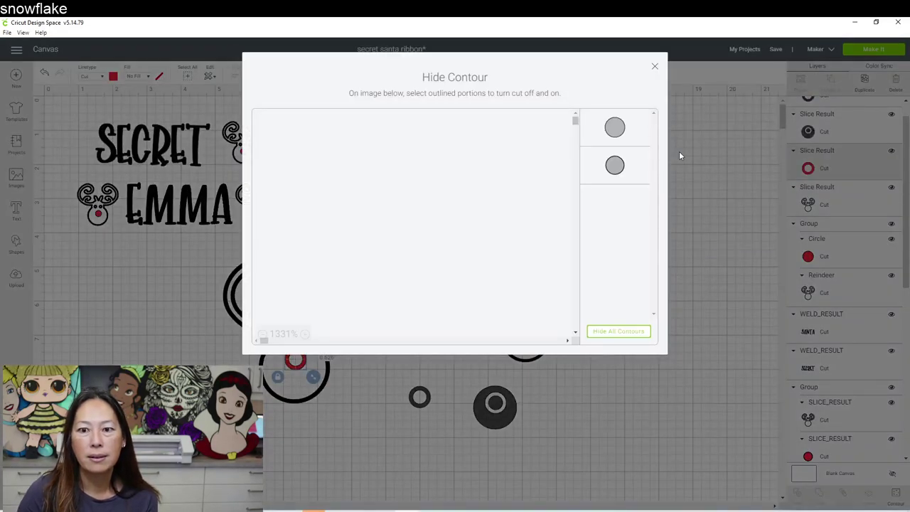
click(630, 173)
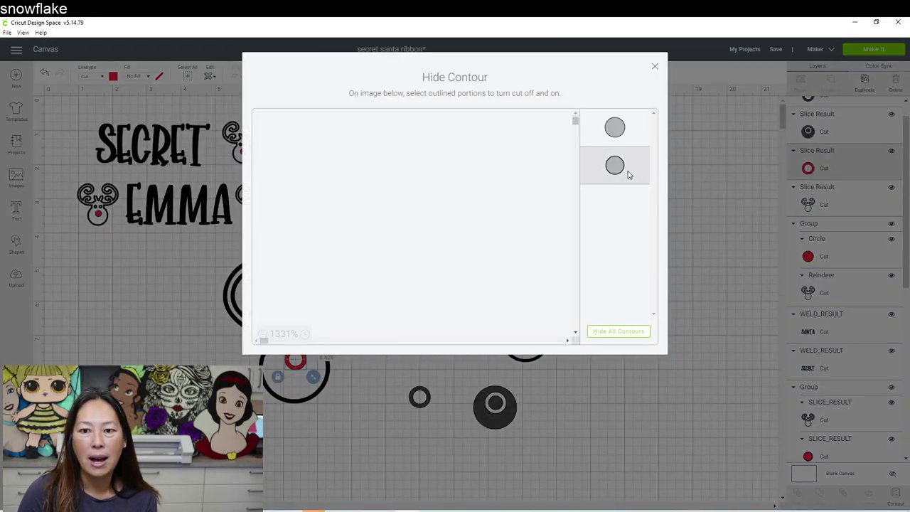
click(654, 68)
click(379, 352)
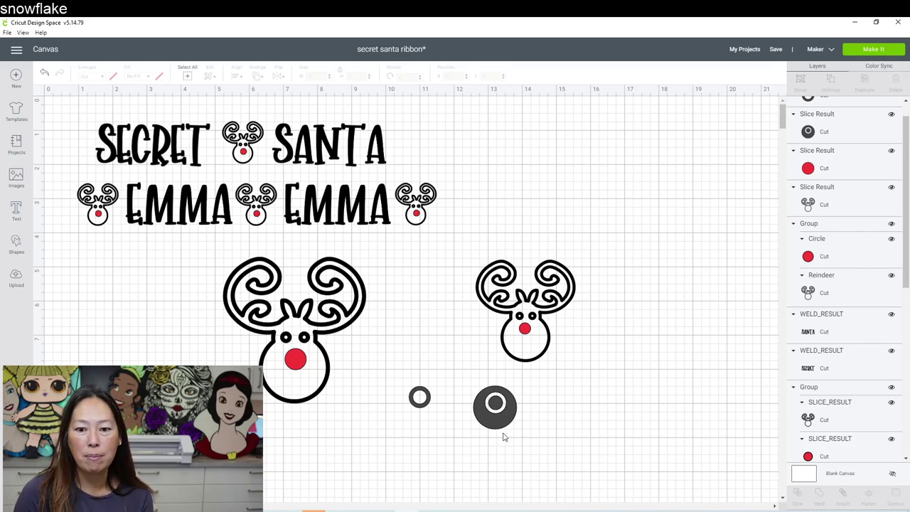
drag(559, 441, 394, 388)
Delete the leftover circles and add a new text box.
key(Delete)
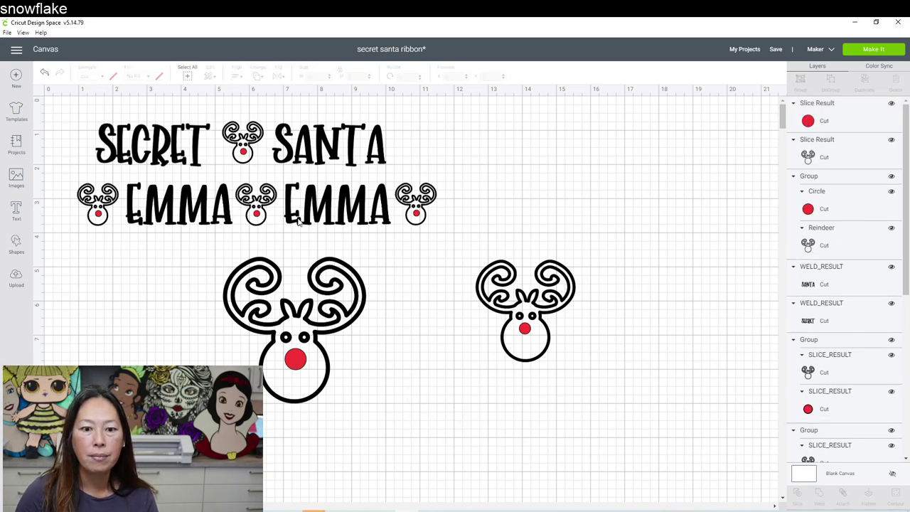
click(16, 207)
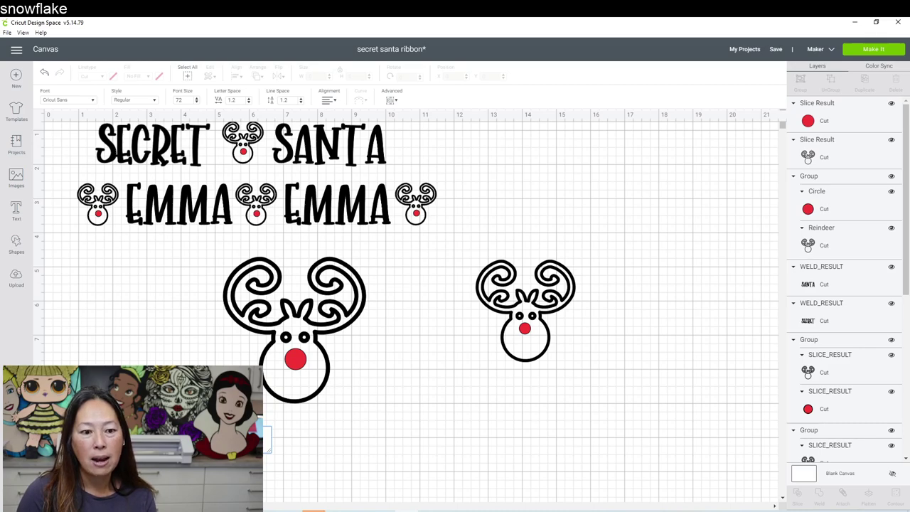
click(25, 211)
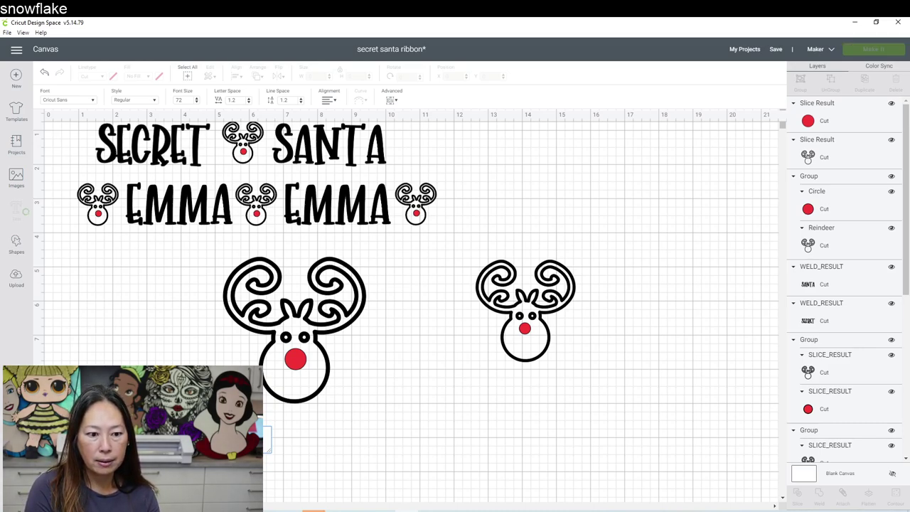
text(Happy)
key(BackSpace)
key(BackSpace)
key(BackSpace)
key(BackSpace)
key(BackSpace)
click(71, 132)
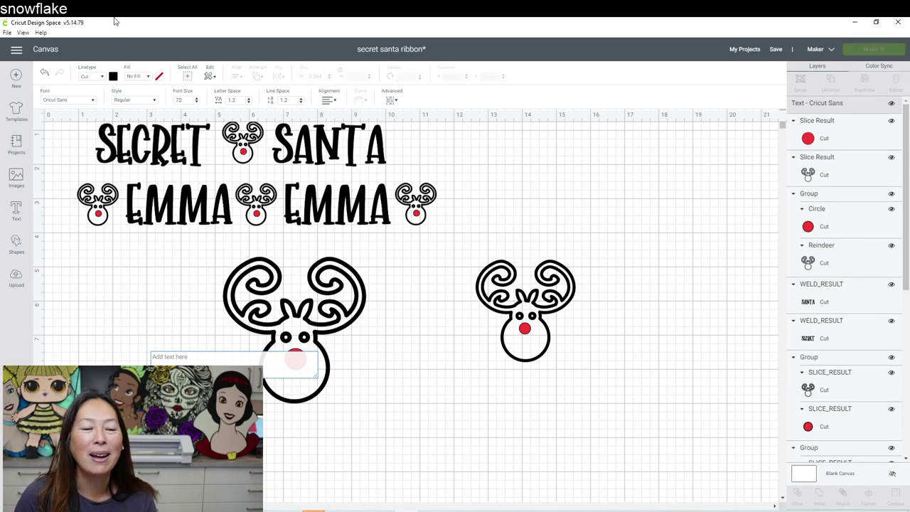
Set the new text's font to Happy Popcorn.
click(85, 102)
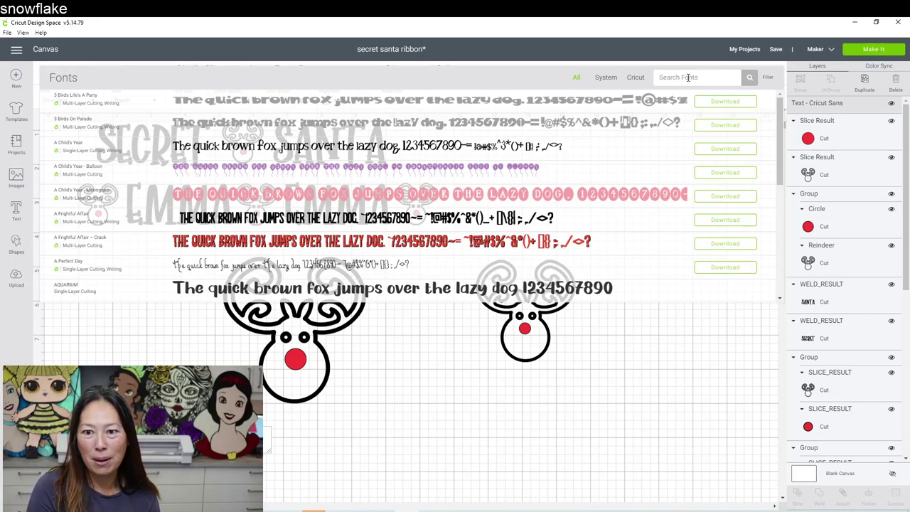
click(688, 77)
text(happy po)
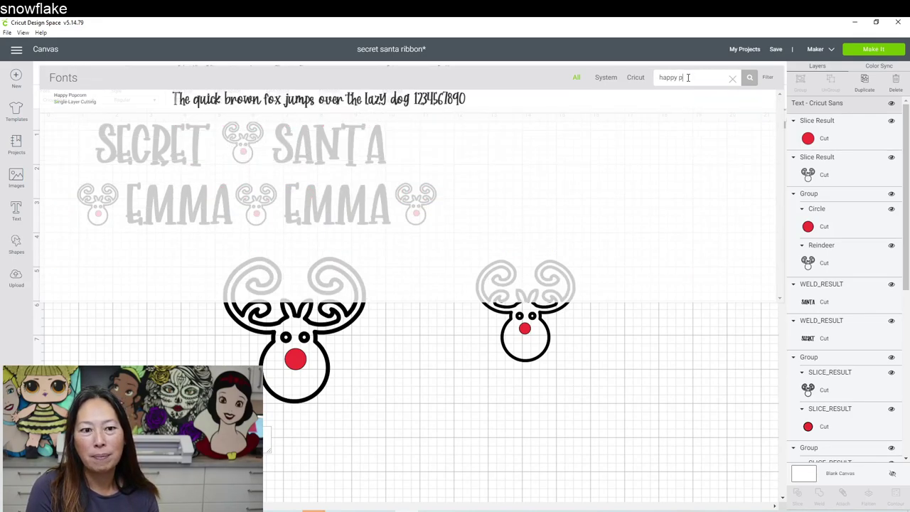
click(590, 111)
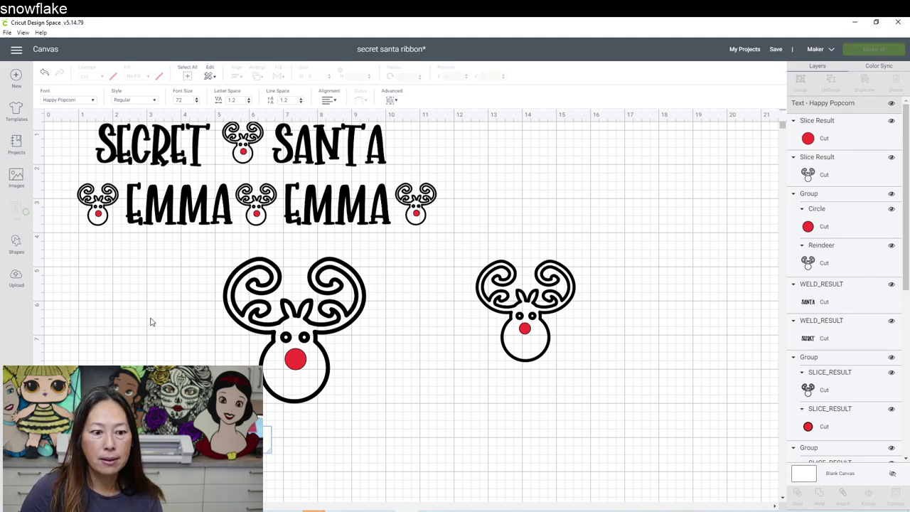
Enlarge the new EMMA text to about 5.7 inches wide and shift it right.
click(457, 461)
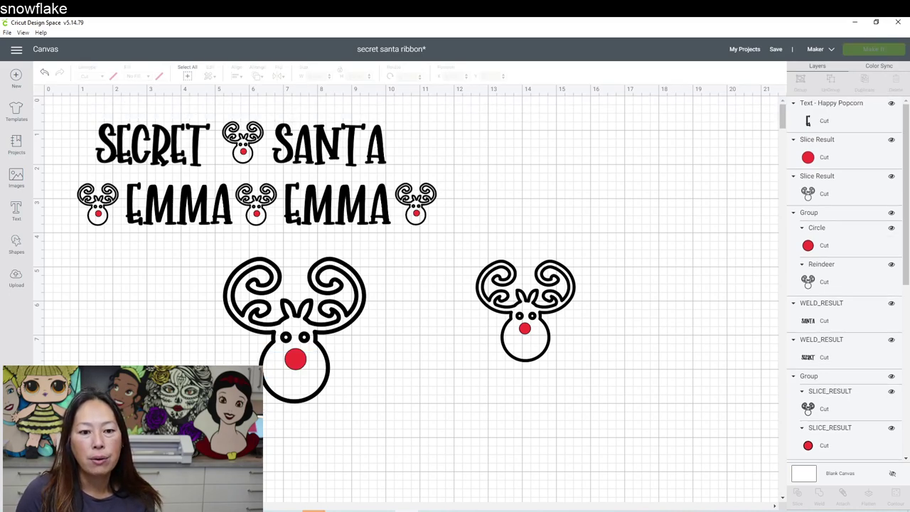
click(264, 412)
drag(248, 438, 356, 477)
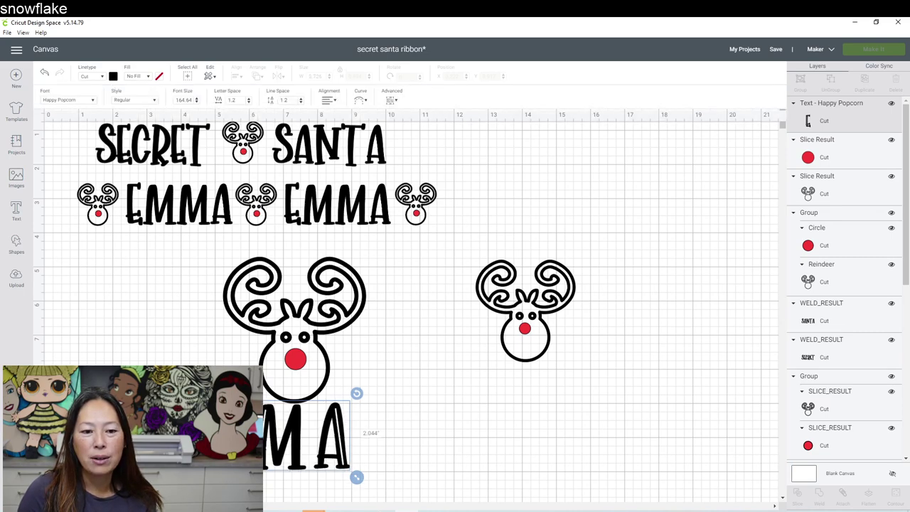
drag(290, 439, 366, 429)
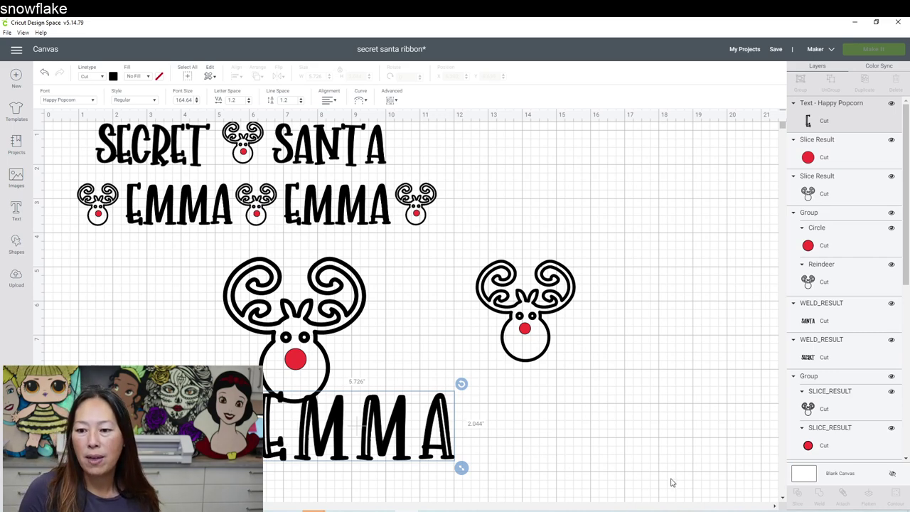
Move the EMMA text to the lower right of the canvas.
click(499, 469)
drag(476, 466, 283, 430)
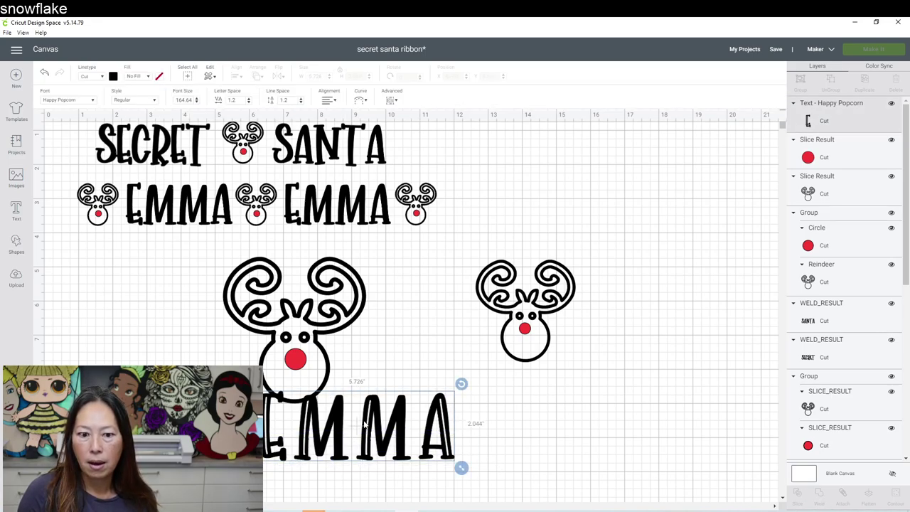
drag(430, 434, 605, 450)
click(682, 422)
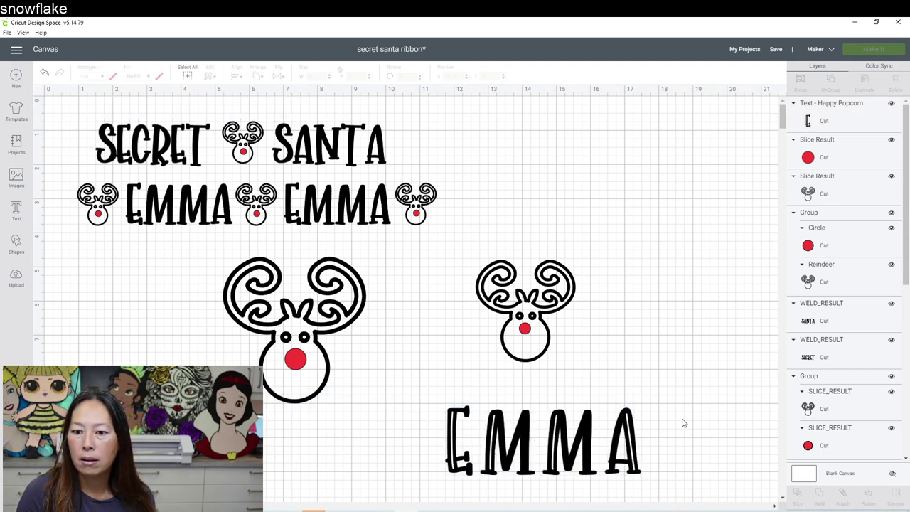
click(622, 439)
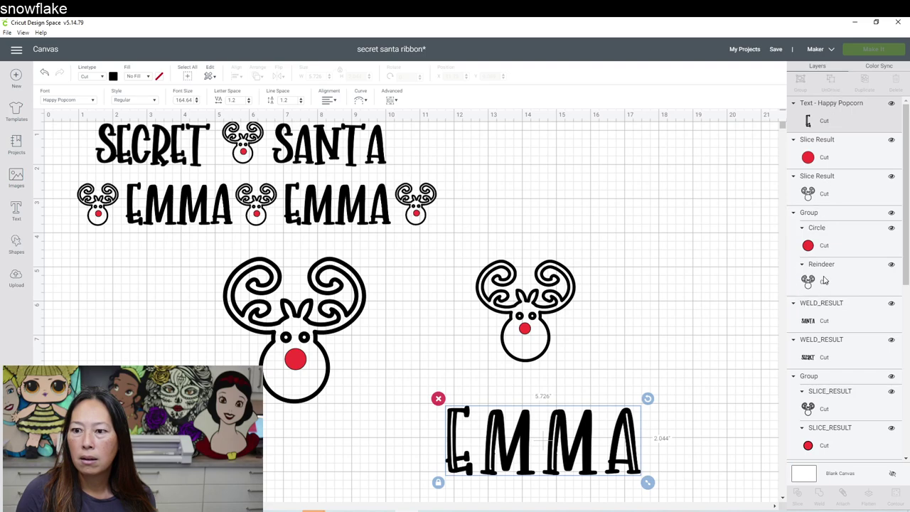
Start another text box, cancel it, and reselect the large EMMA text.
scroll(823, 279, down, 2)
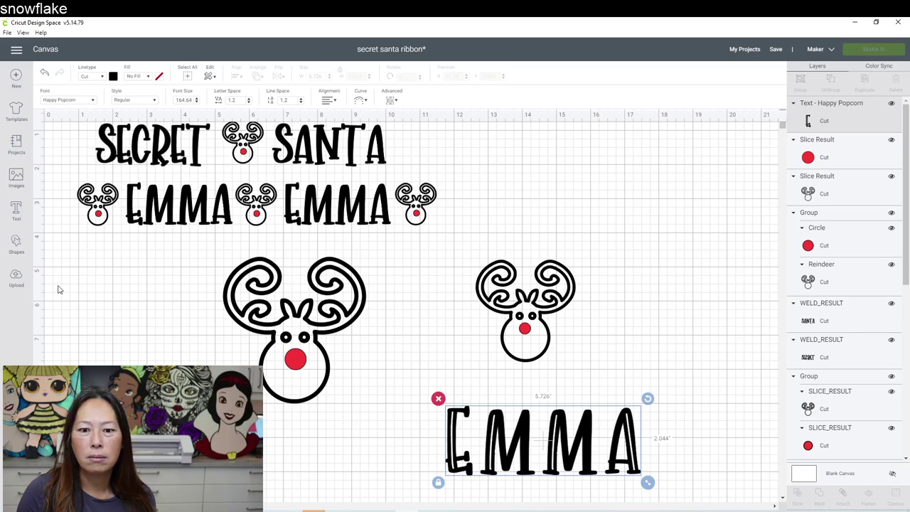
click(24, 221)
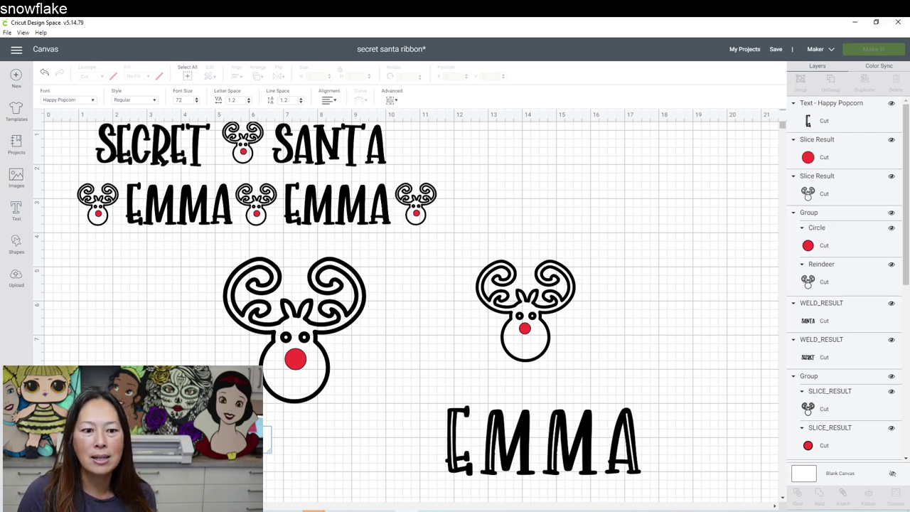
key(Escape)
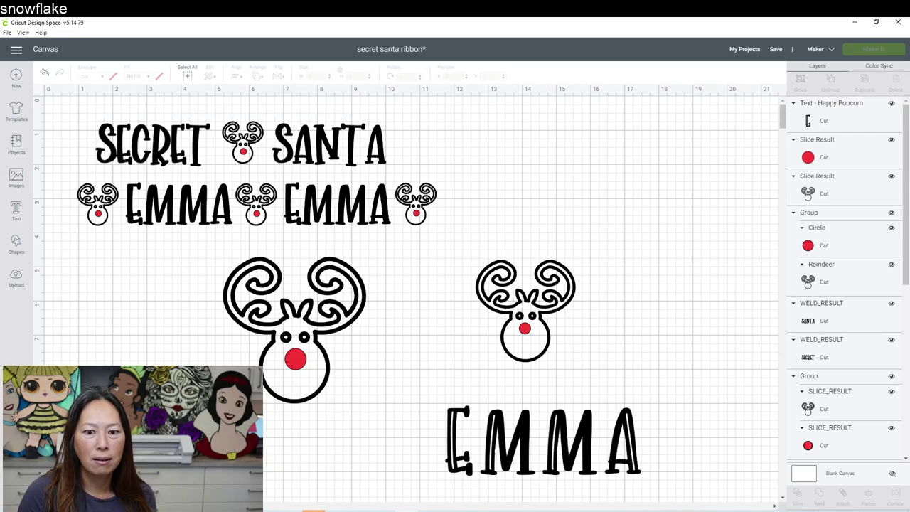
click(17, 210)
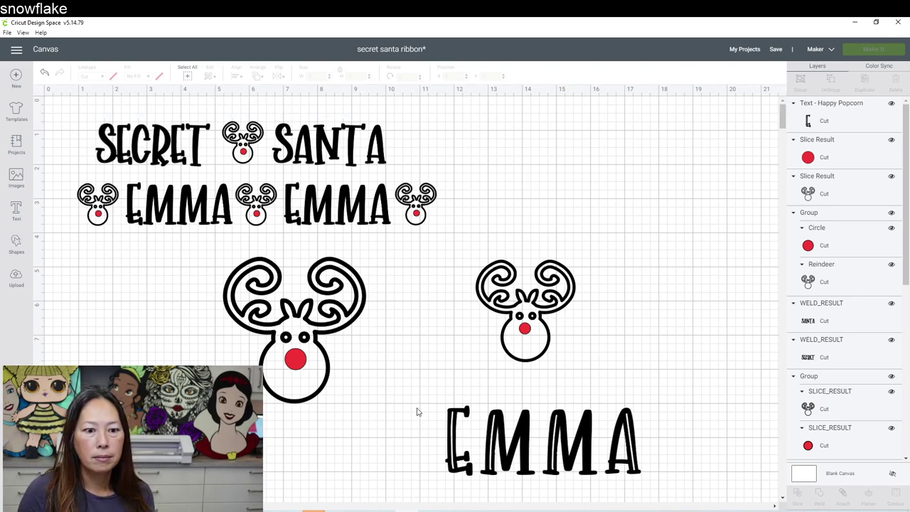
click(526, 435)
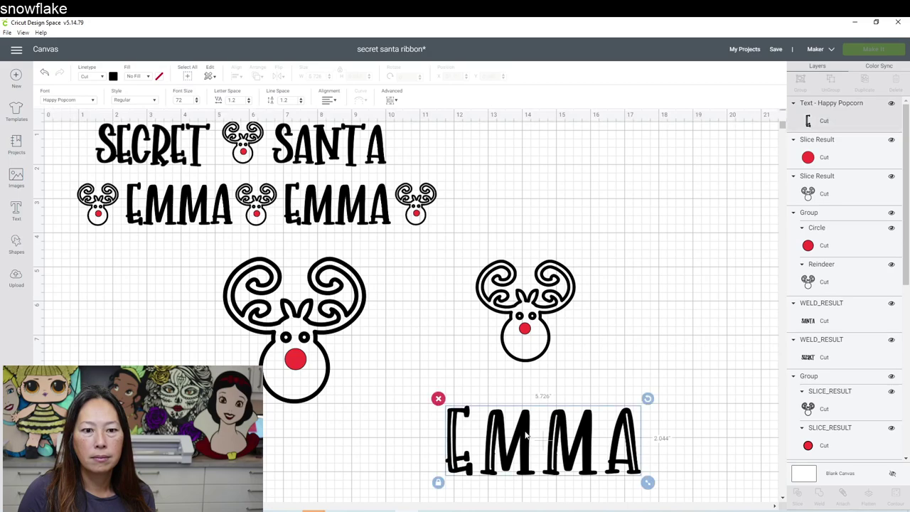
Move the large EMMA text up to sit right of the top EMMA row.
drag(526, 434, 535, 195)
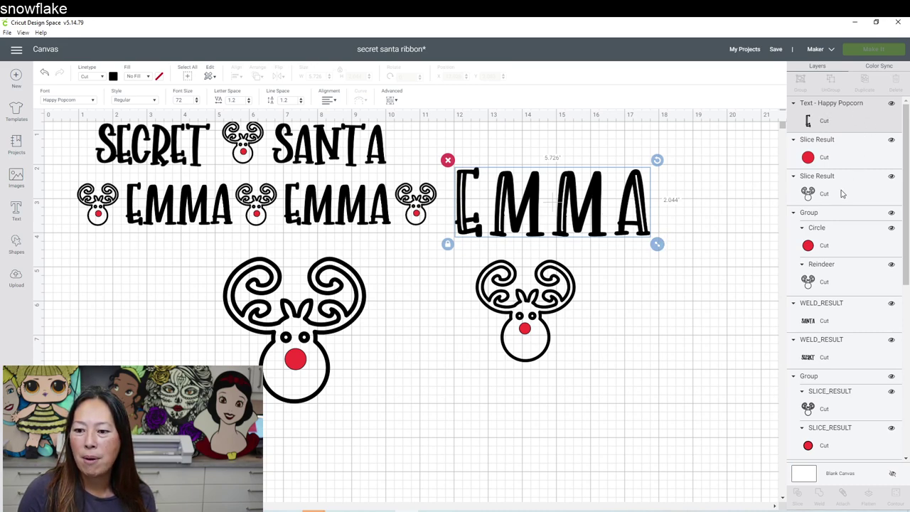
drag(637, 199, 693, 202)
drag(561, 194, 562, 194)
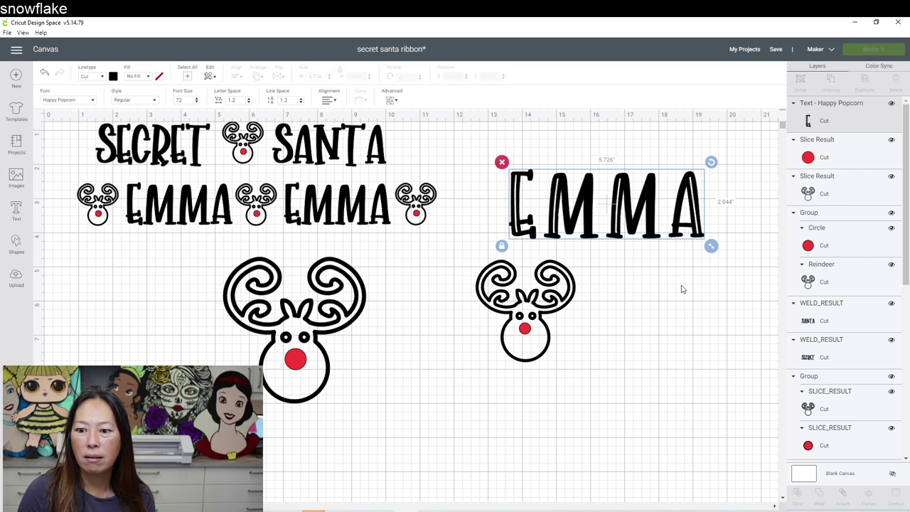
Shrink the standalone EMMA to about 3.893 in wide by 1.39 in tall.
click(651, 264)
click(647, 209)
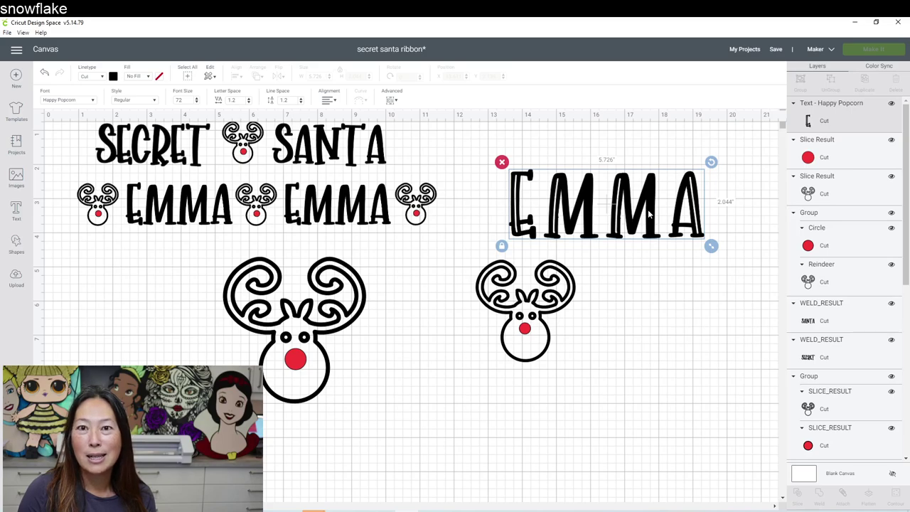
click(17, 211)
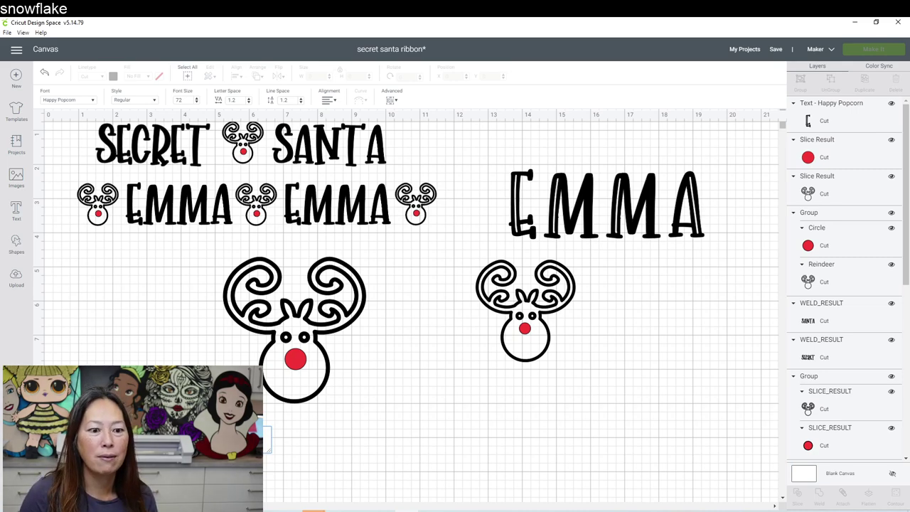
click(422, 424)
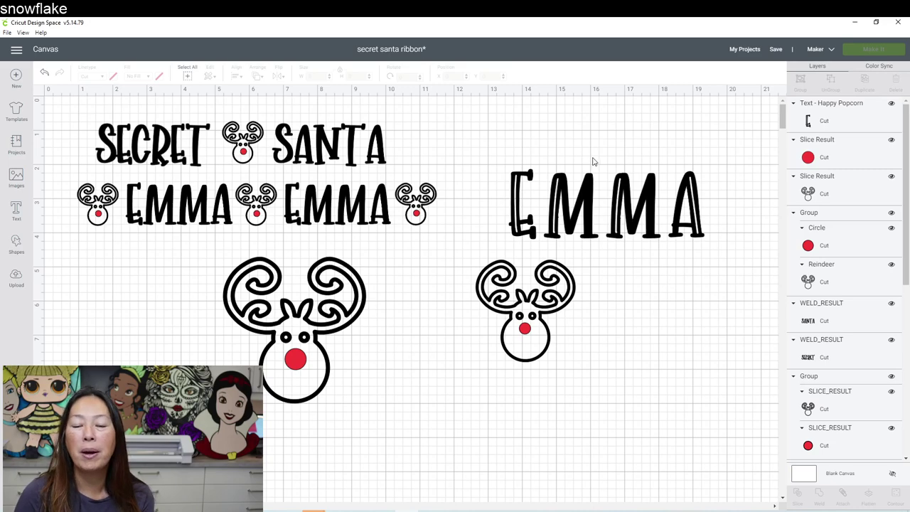
click(553, 222)
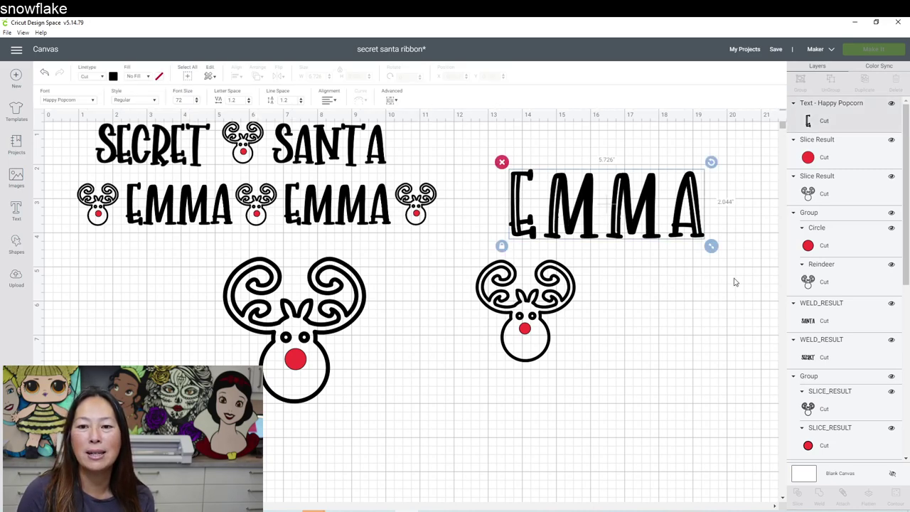
drag(689, 242, 629, 220)
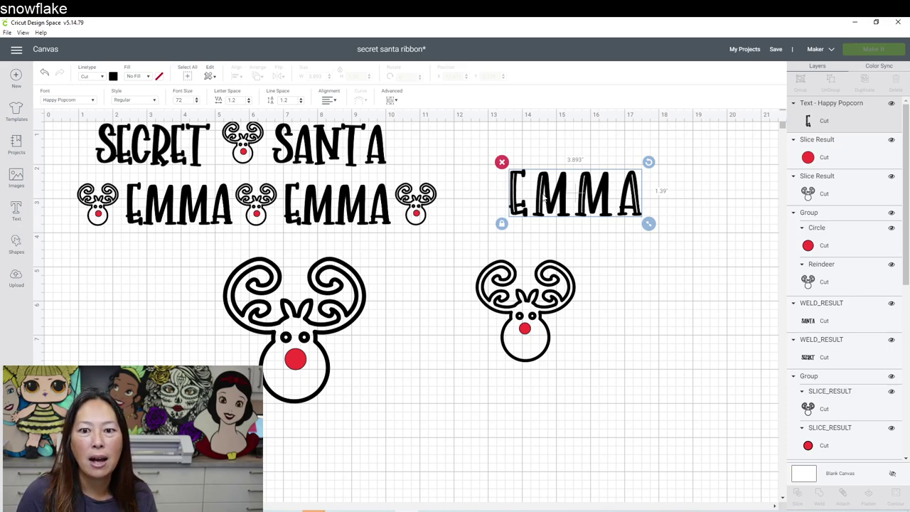
Make the right-hand EMMA slightly smaller, to about 3.5 inches wide.
click(608, 267)
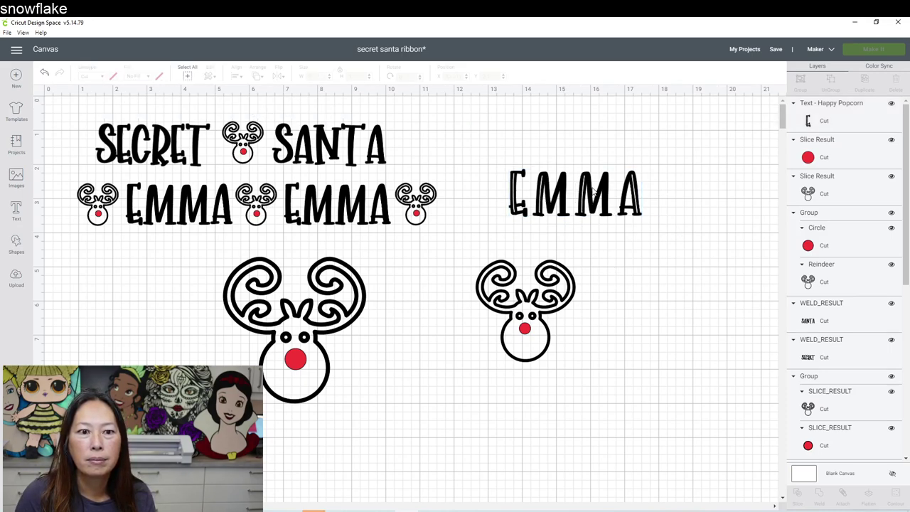
click(592, 191)
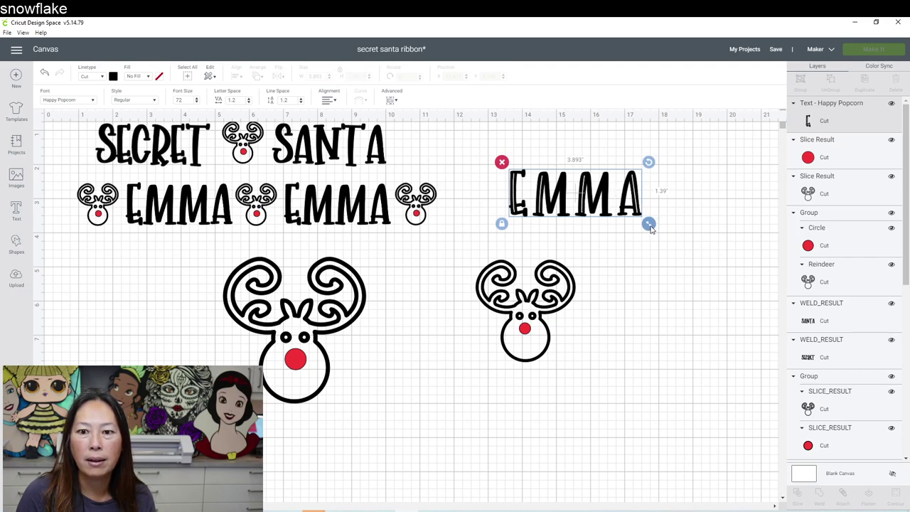
drag(649, 226, 637, 220)
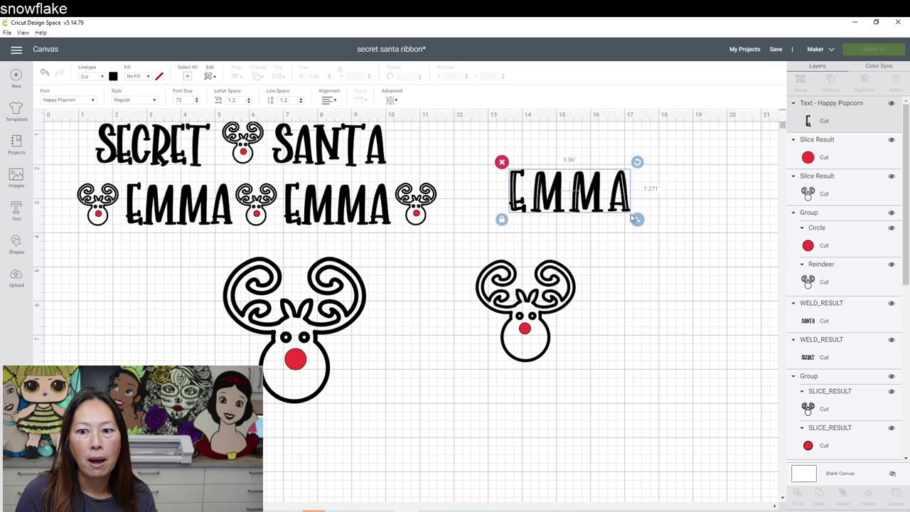
drag(636, 221, 634, 221)
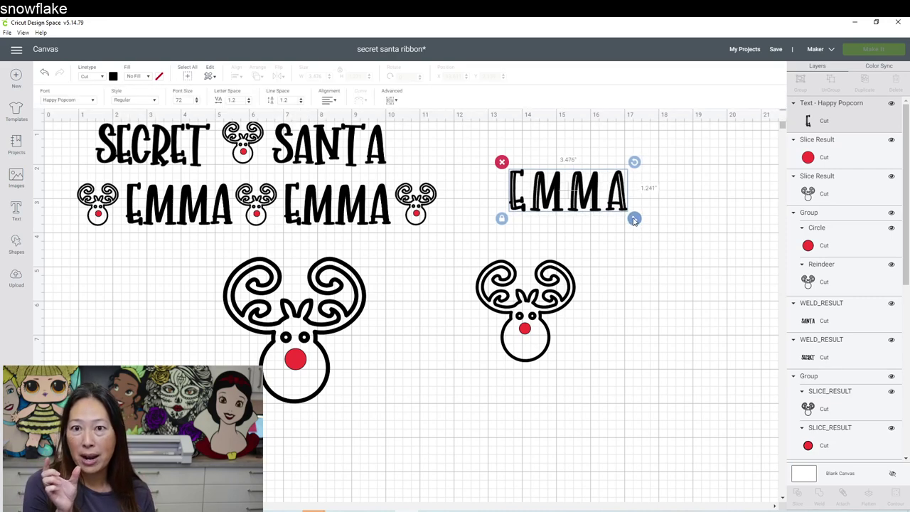
Shrink the small reindeer to about 1.519 by 1.556 in and move it up beside EMMA.
drag(561, 372, 483, 258)
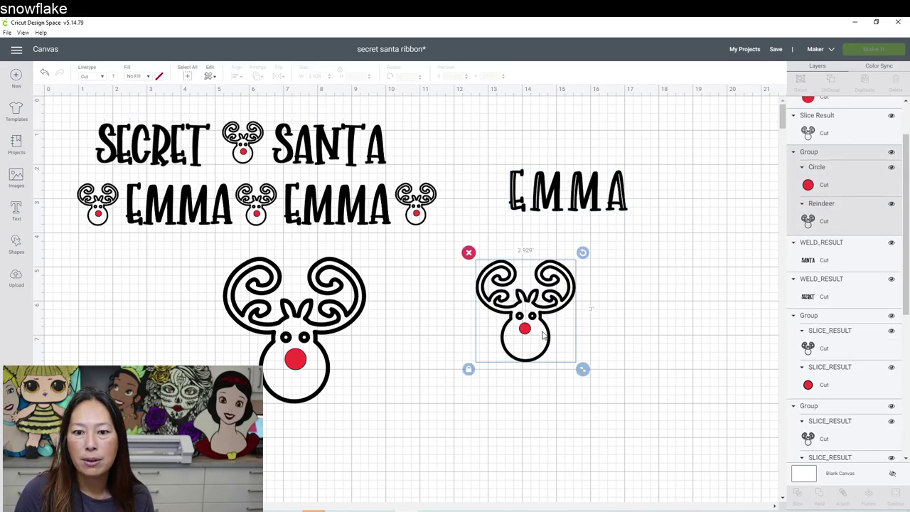
drag(577, 370, 539, 331)
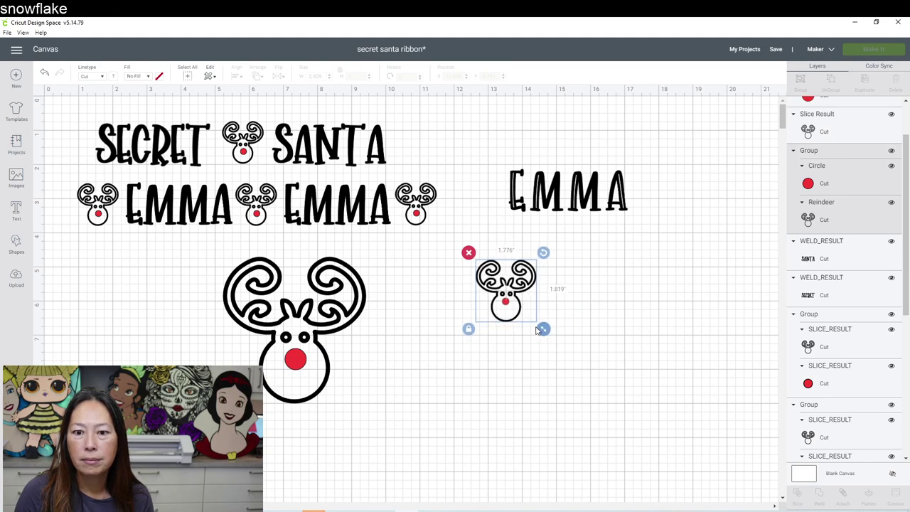
drag(537, 331, 534, 320)
drag(529, 288, 671, 193)
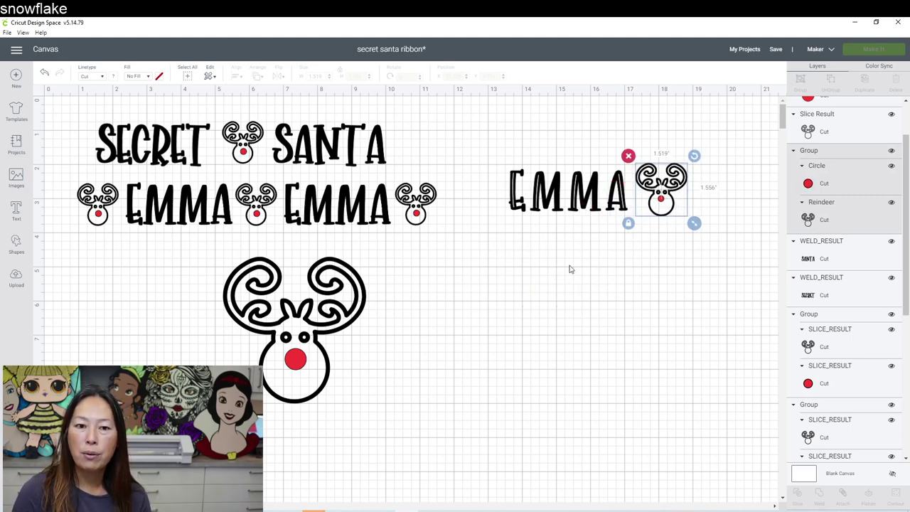